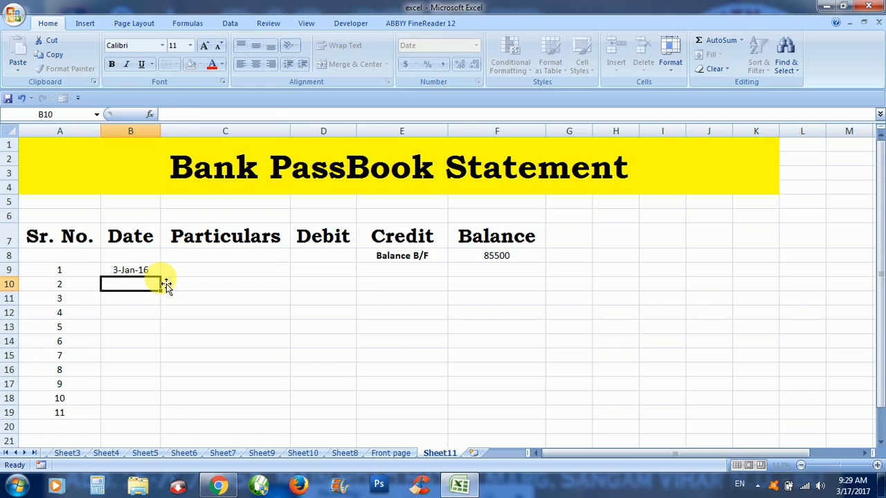
# Format the date in cell B9 with the Date type 14-Mar-01 through the full number format settings
pyautogui.click(139, 274)
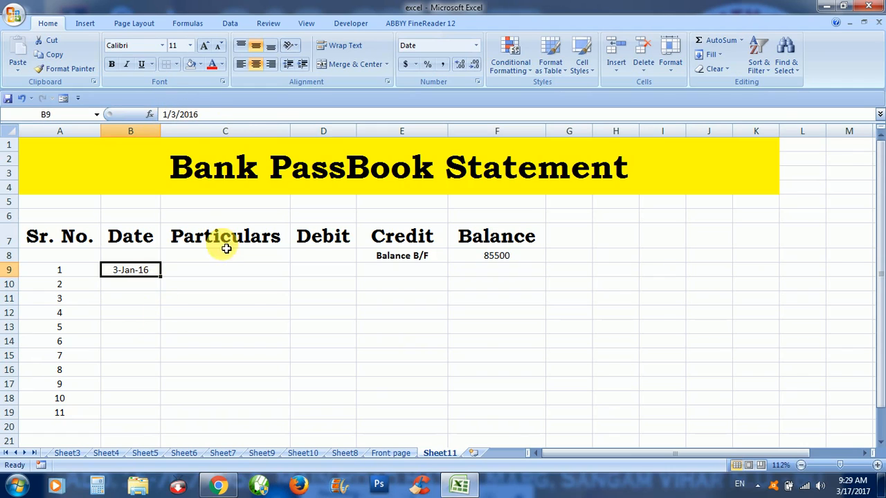
pyautogui.click(476, 45)
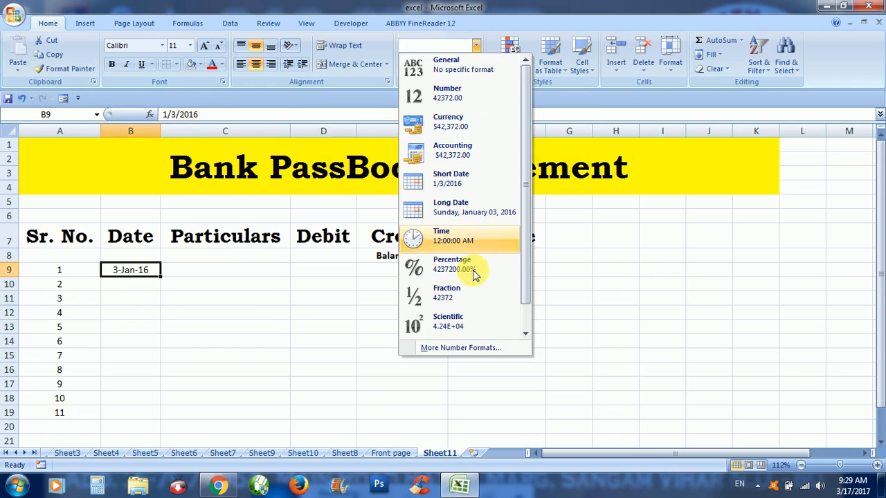
pyautogui.click(445, 350)
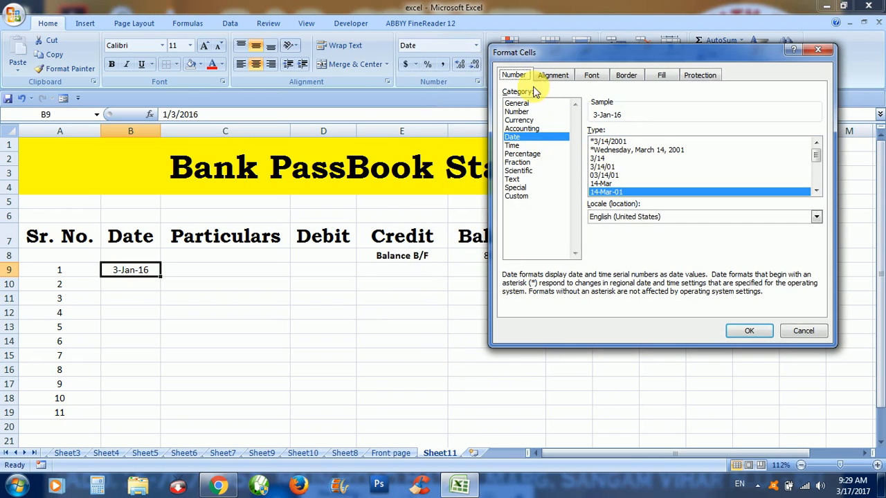
pyautogui.click(520, 129)
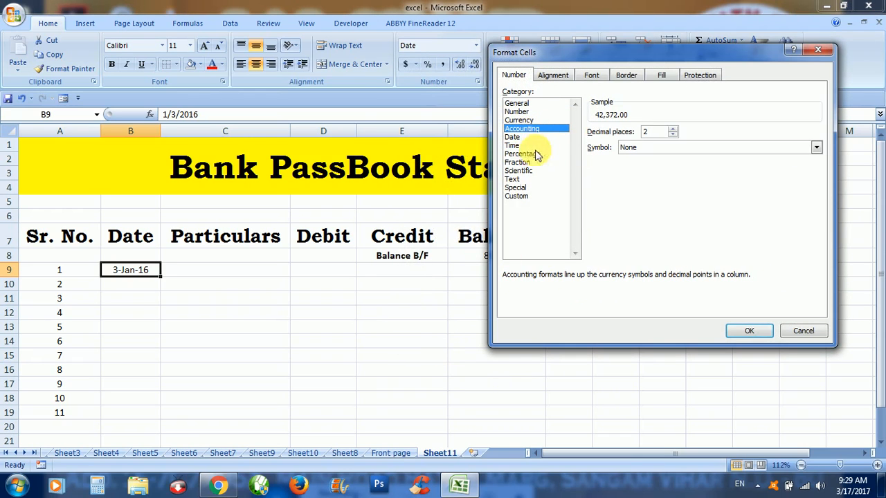
pyautogui.click(513, 138)
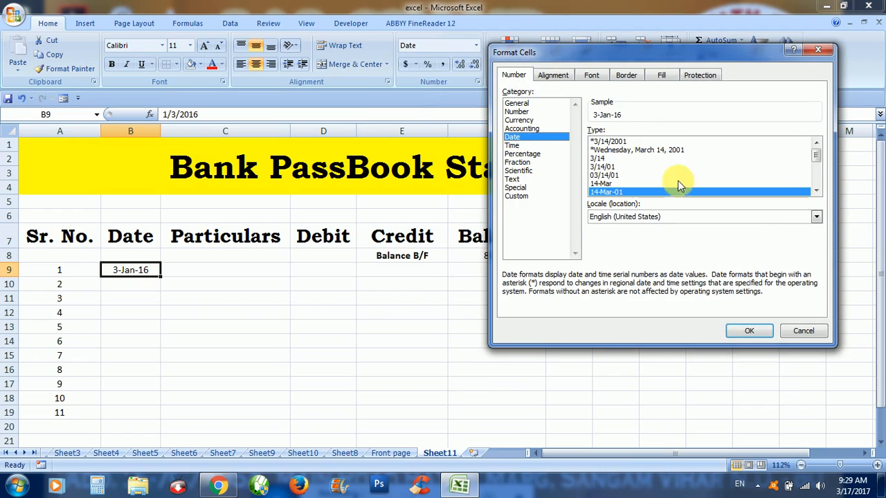
pyautogui.moveTo(817, 160); pyautogui.dragTo(817, 178)
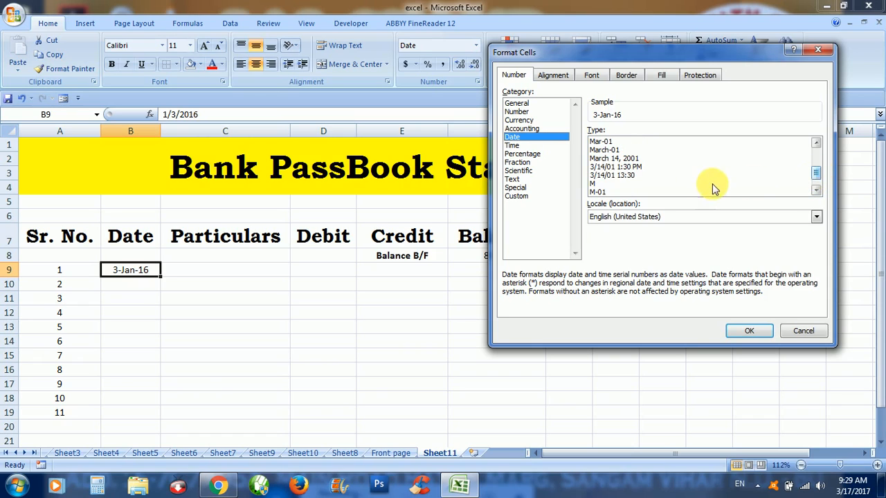
pyautogui.click(604, 191)
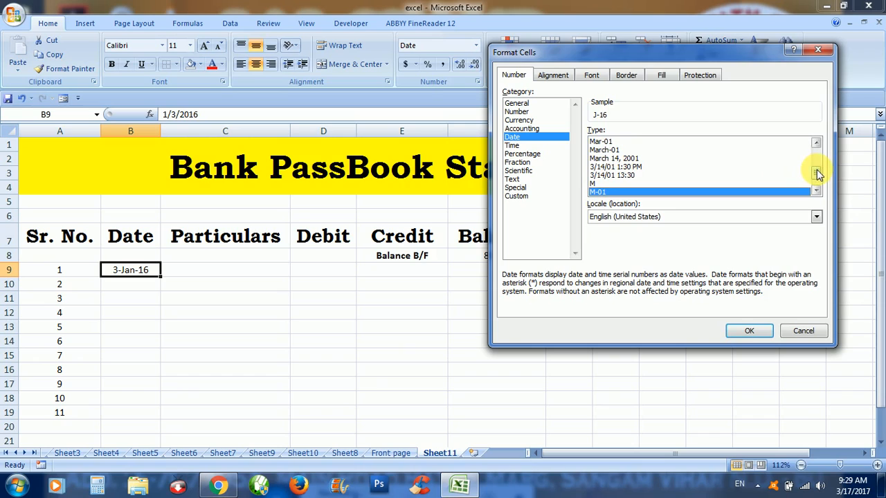
pyautogui.moveTo(816, 170); pyautogui.dragTo(818, 162)
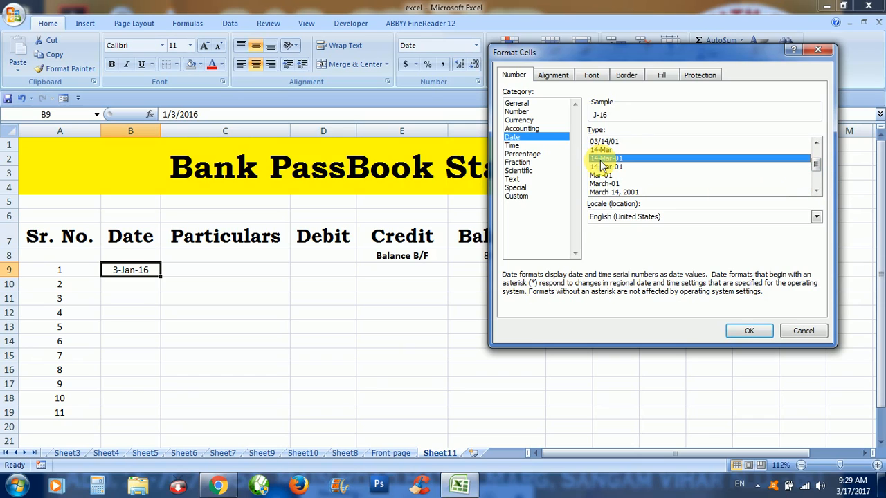
pyautogui.click(602, 159)
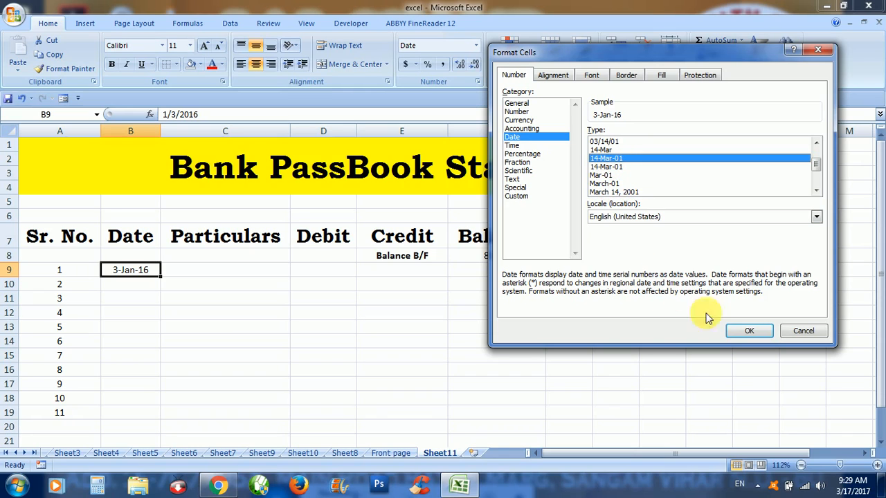
pyautogui.click(738, 331)
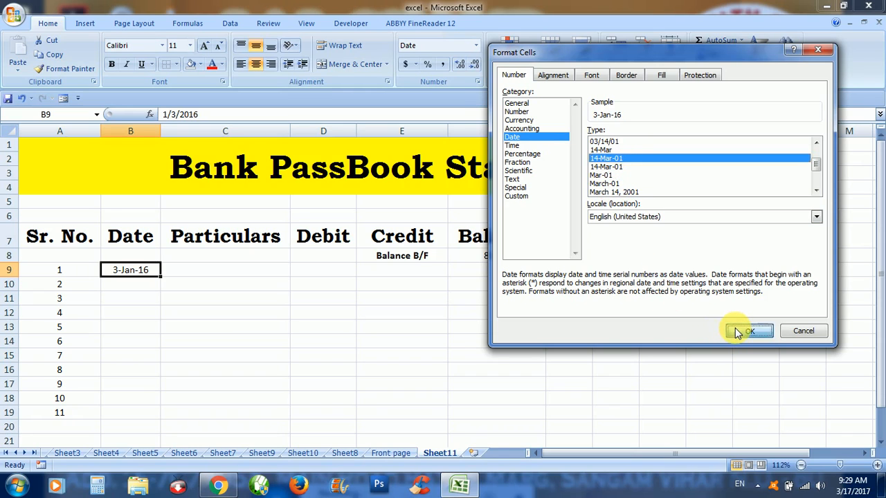
# Fill the date series from B9 down the Date column to B19
pyautogui.click(119, 297)
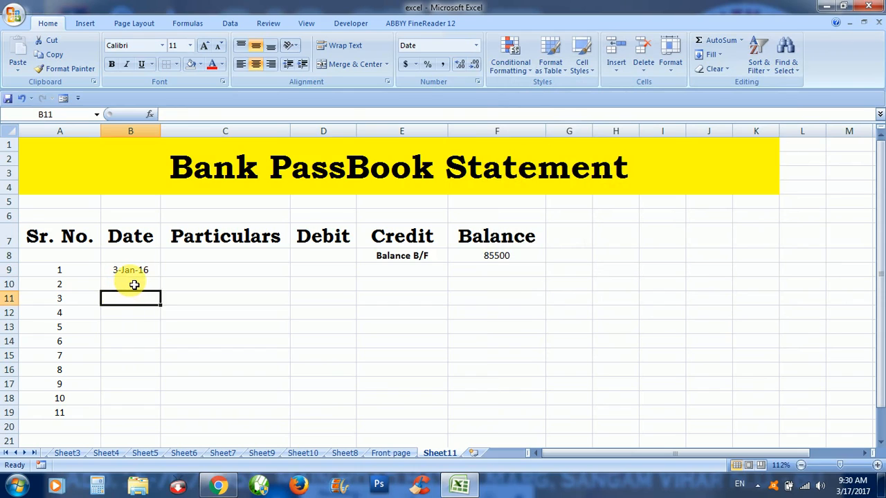
pyautogui.click(134, 284)
pyautogui.click(139, 271)
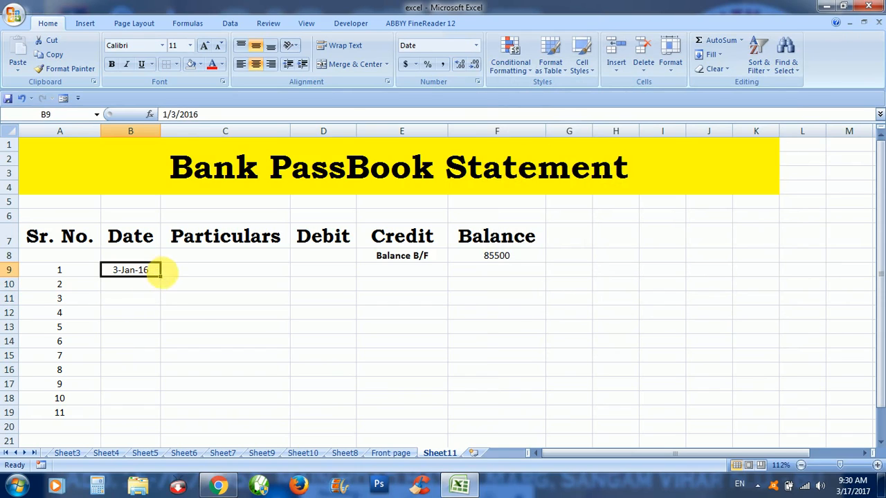
pyautogui.moveTo(161, 278); pyautogui.dragTo(159, 415)
# Change the month of the dates in B11, B12 and B13 to February (month 2), keeping their days and year
pyautogui.click(147, 300)
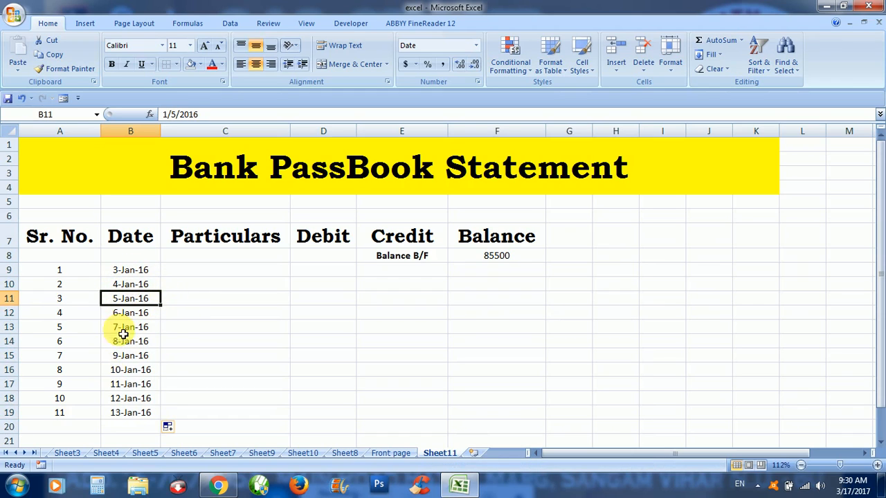
pyautogui.doubleClick(133, 302)
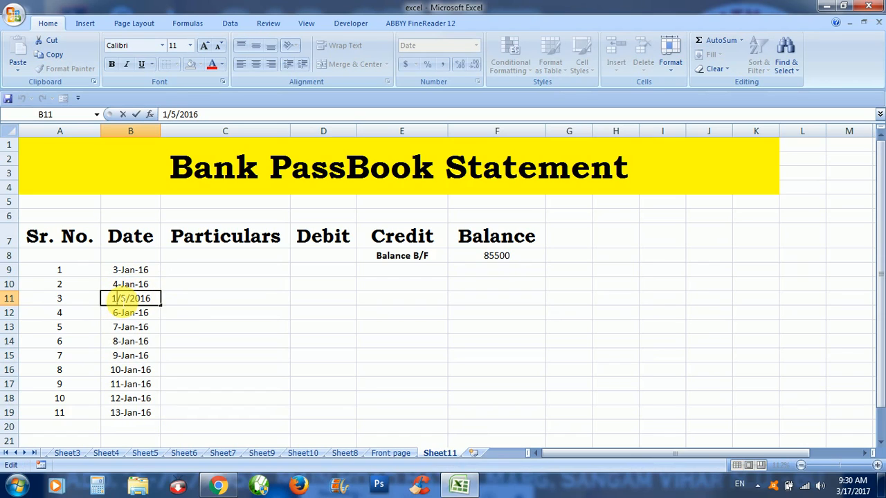
pyautogui.press('BackSpace')
pyautogui.write('2')
pyautogui.press('Return')
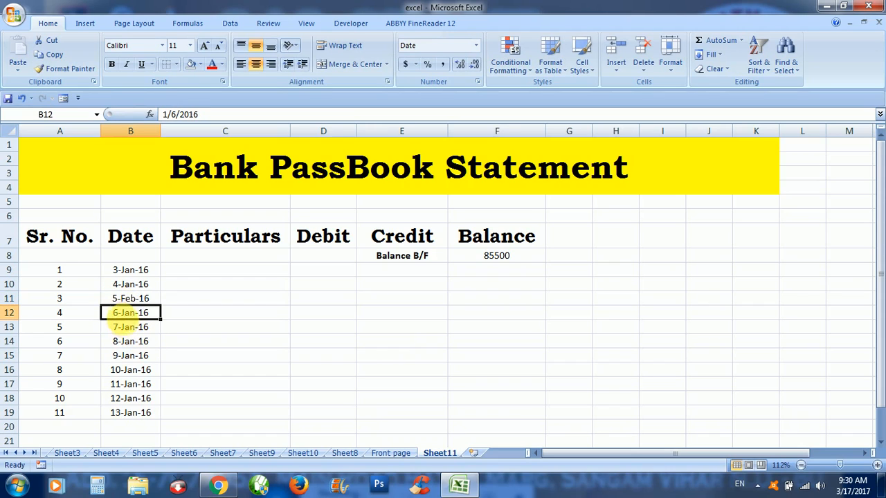
pyautogui.doubleClick(121, 318)
pyautogui.press('BackSpace')
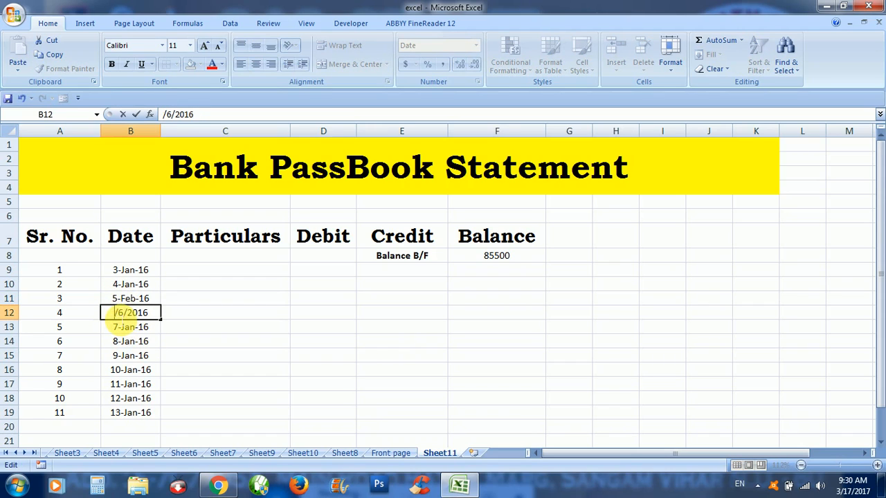
pyautogui.write('2')
pyautogui.press('Return')
pyautogui.doubleClick(126, 330)
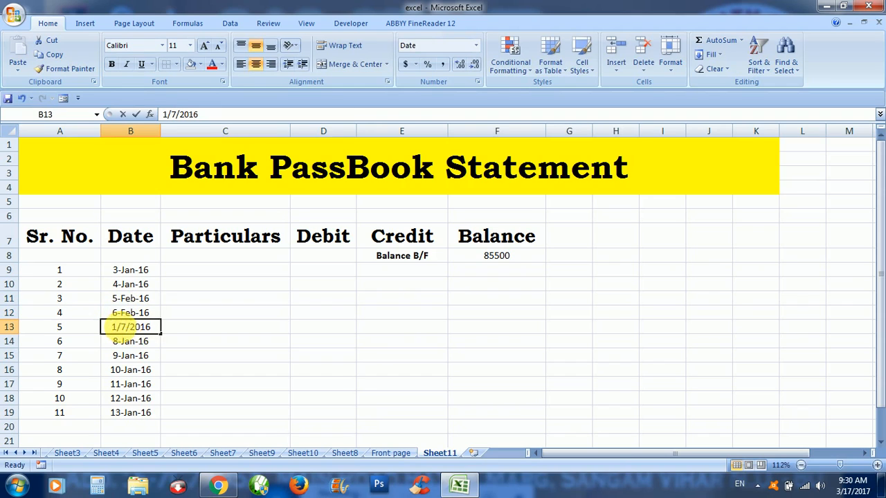
pyautogui.press('BackSpace')
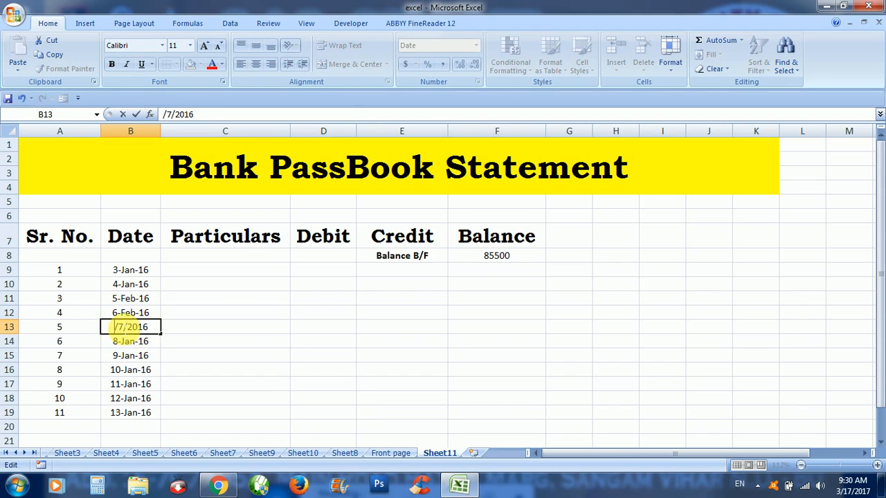
pyautogui.write('2')
pyautogui.press('Return')
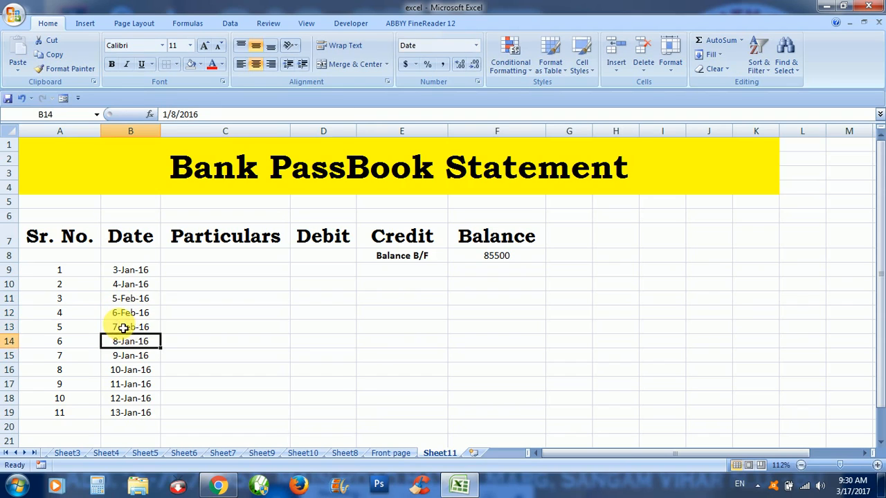
# Change the month of the dates in B14 and B15 to March, giving 3/8/2016 and 3/9/2016
pyautogui.doubleClick(125, 341)
pyautogui.press('BackSpace')
pyautogui.write('3')
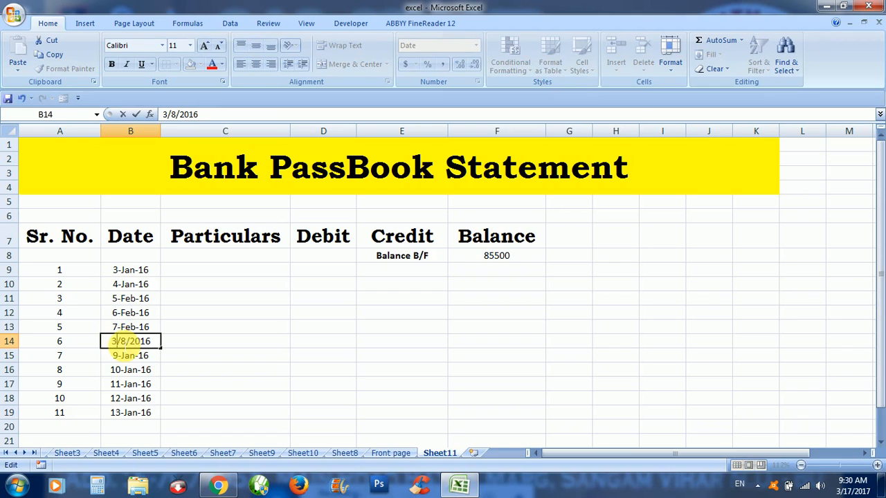
pyautogui.press('Return')
pyautogui.doubleClick(121, 355)
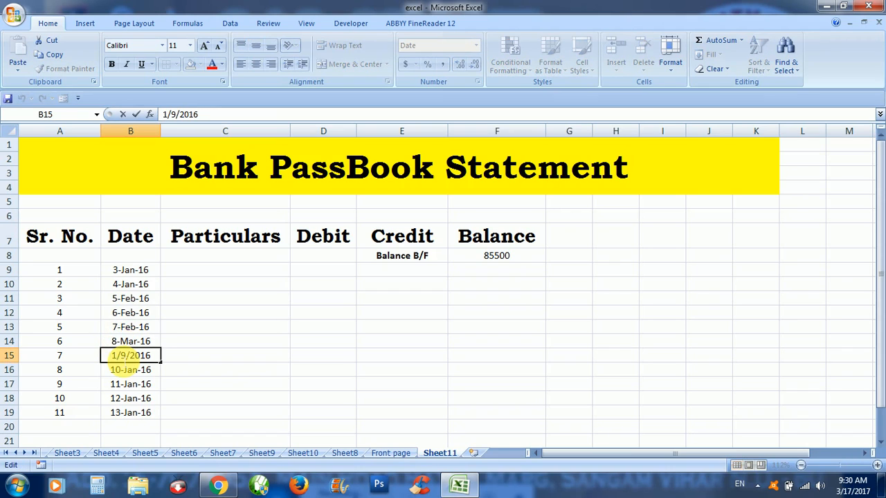
pyautogui.press('BackSpace')
pyautogui.write('3')
pyautogui.press('Return')
# Change the month of the dates in B16 and B17 to March, giving 3/10/2016 and 3/11/2016
pyautogui.doubleClick(120, 369)
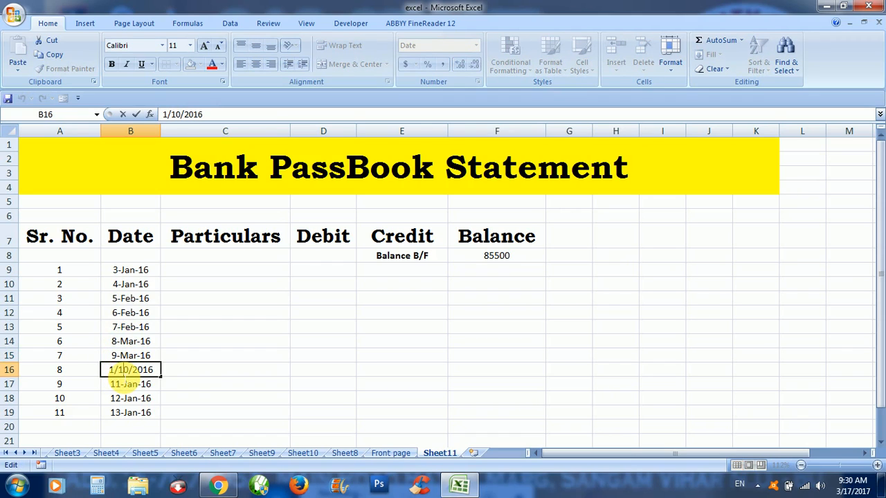
pyautogui.press('BackSpace')
pyautogui.write('3')
pyautogui.press('Return')
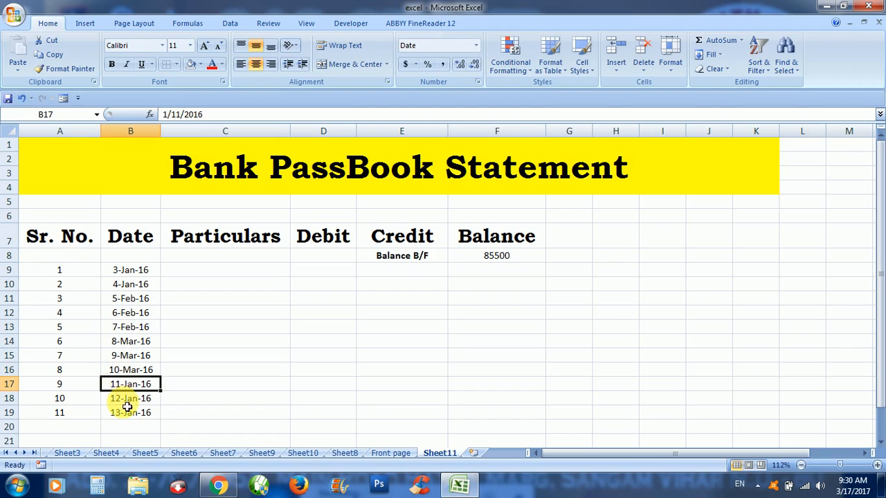
pyautogui.doubleClick(124, 384)
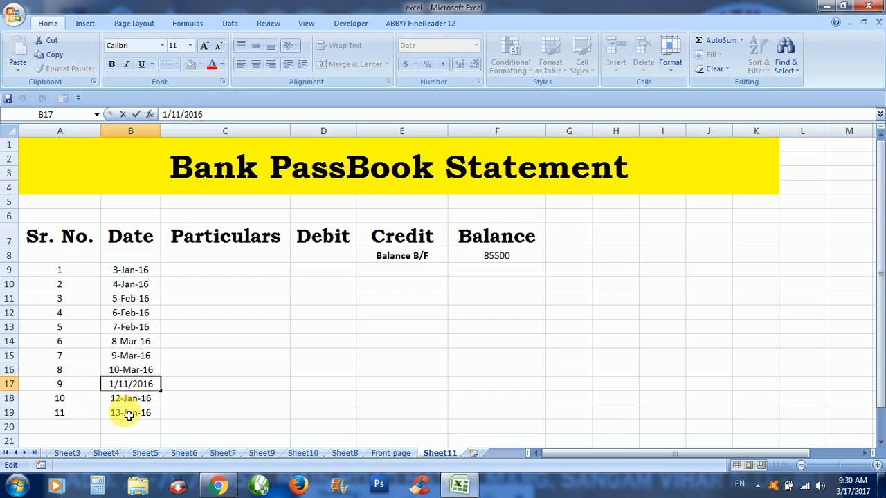
pyautogui.press('Left')
pyautogui.press('Left')
pyautogui.press('Left')
pyautogui.press('BackSpace')
pyautogui.write('3')
pyautogui.press('Return')
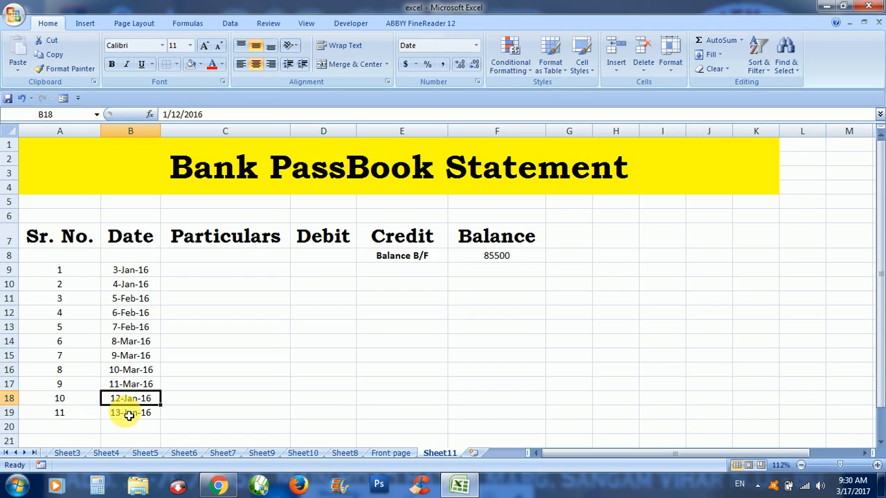
# Re-enter the date in B18 as 12-Jan-16 and change the month in B19 to April (4/13/2016)
pyautogui.doubleClick(128, 397)
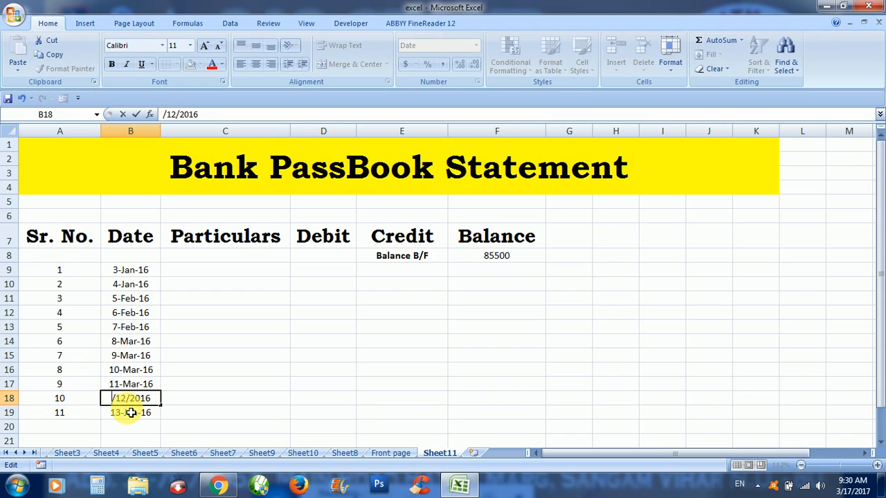
pyautogui.press('Return')
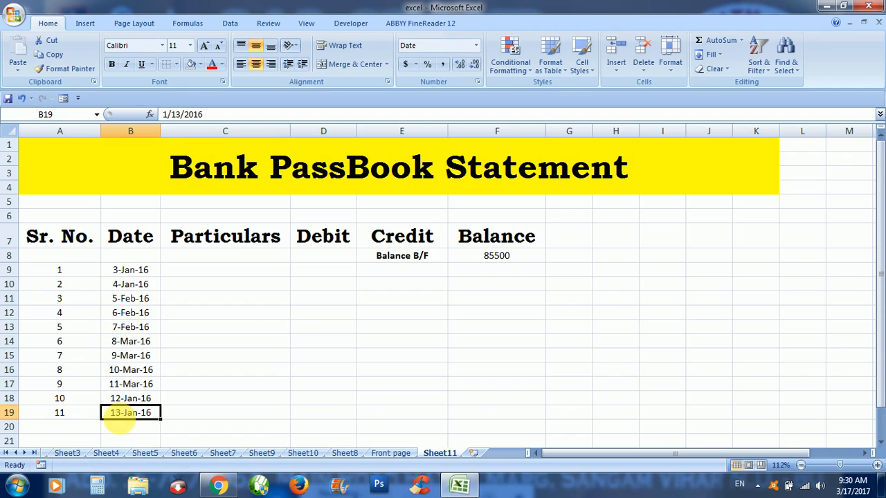
pyautogui.doubleClick(120, 413)
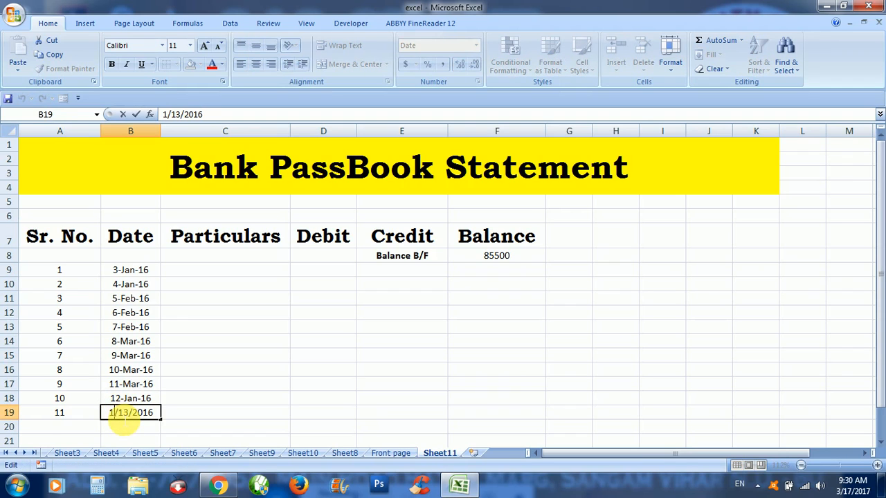
pyautogui.press('BackSpace')
pyautogui.write('4')
pyautogui.press('Return')
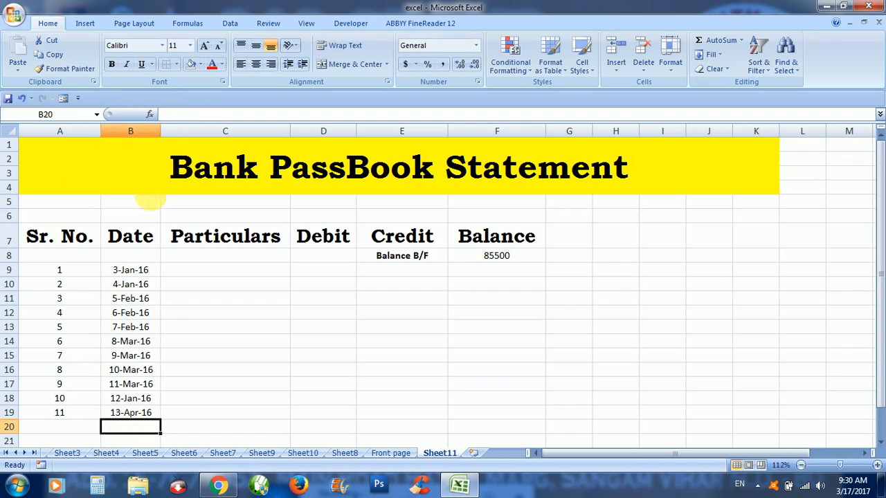
pyautogui.moveTo(127, 271); pyautogui.dragTo(138, 421)
pyautogui.click(148, 340)
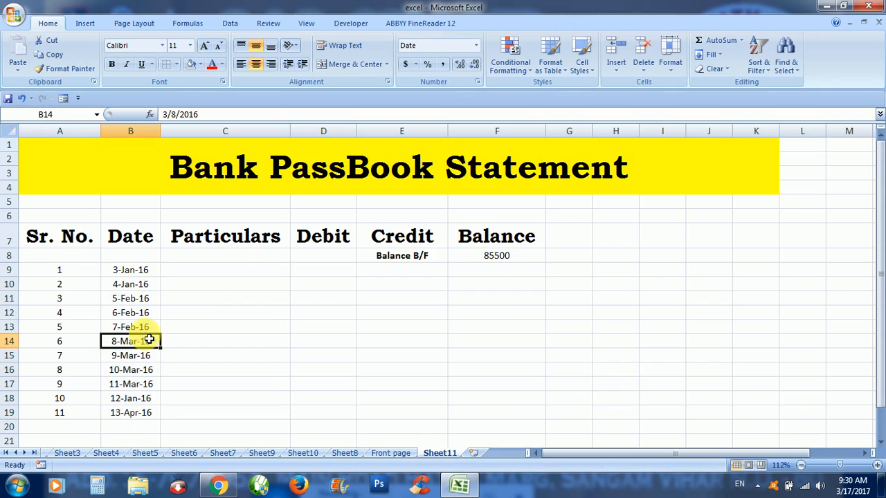
# Record the first transaction in row 9 with particulars "By Cash" and a credit of 25000
pyautogui.click(226, 273)
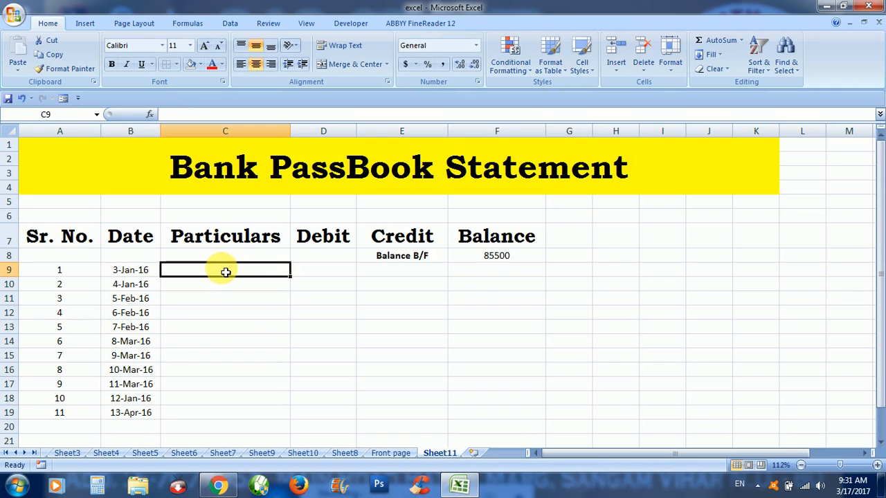
pyautogui.write('by')
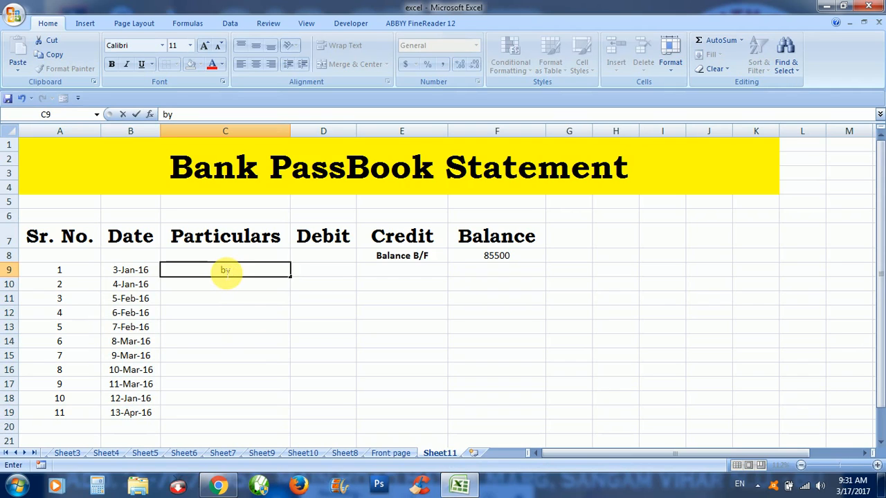
pyautogui.press('BackSpace')
pyautogui.press('BackSpace')
pyautogui.write('By Cash')
pyautogui.press('Tab')
pyautogui.press('Tab')
pyautogui.write('25000')
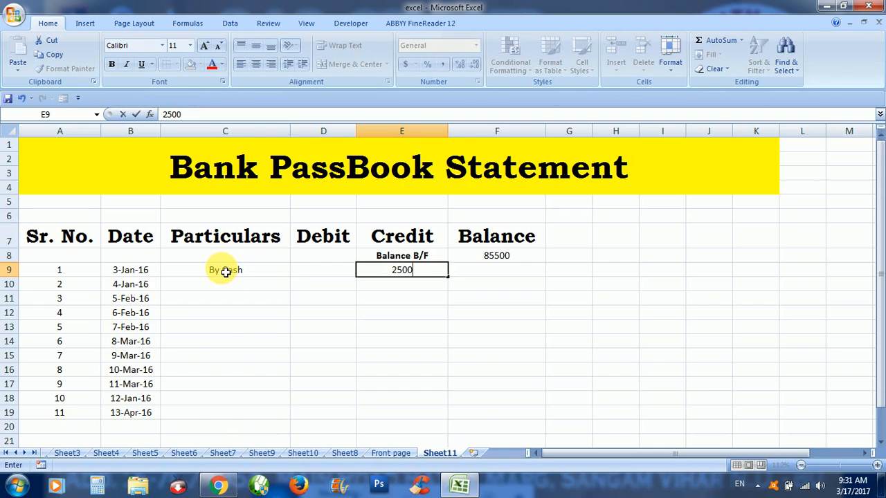
pyautogui.press('Return')
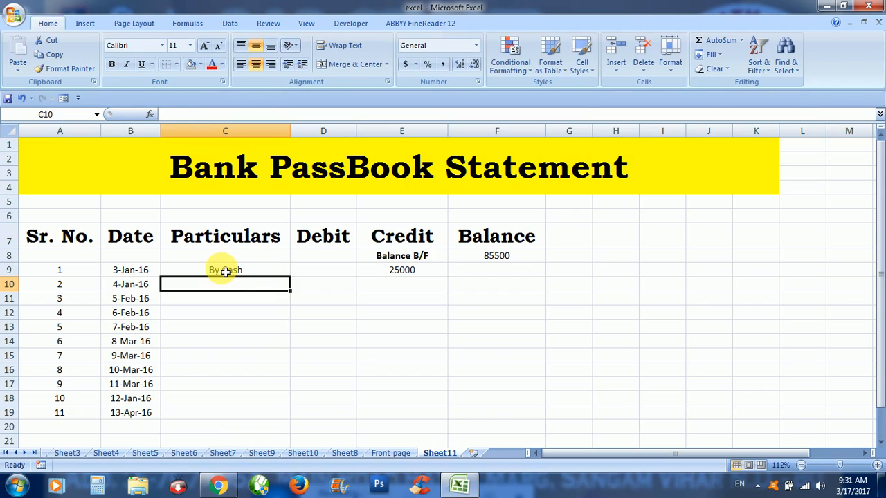
# Record the row 10 transaction with particulars "By Net banking" and a credit of 20000
pyautogui.write('By N')
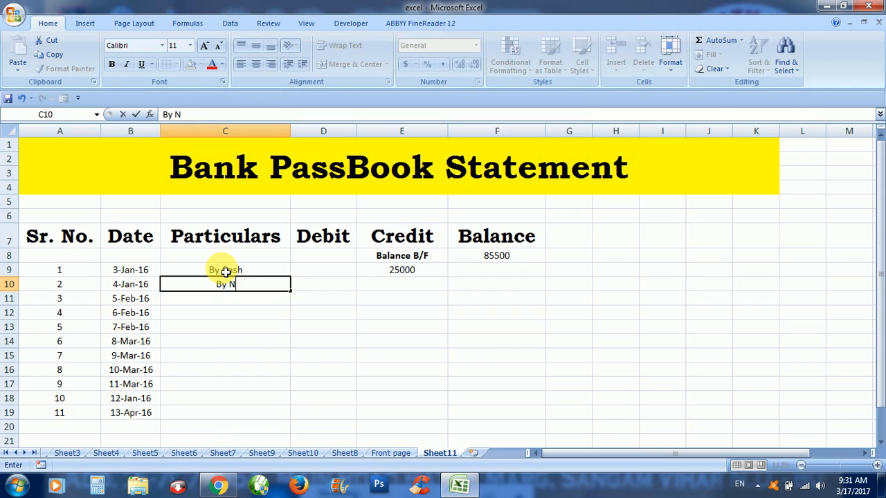
pyautogui.write('etbanking')
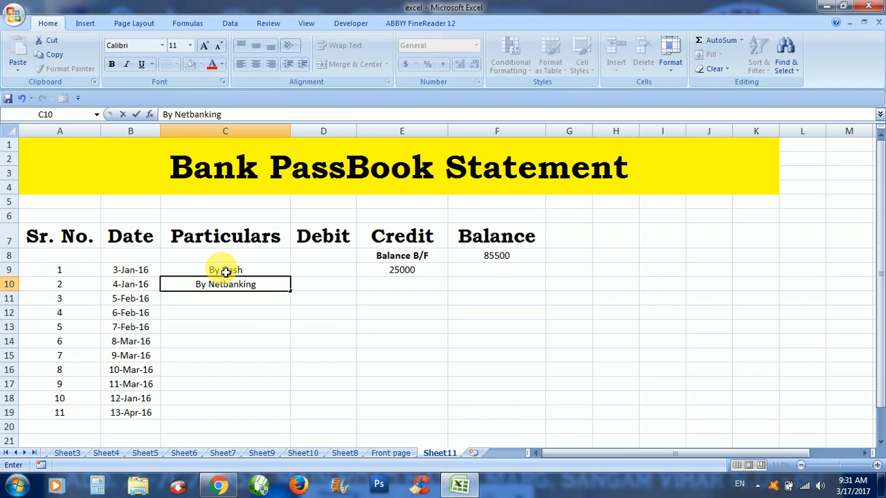
pyautogui.click(221, 285)
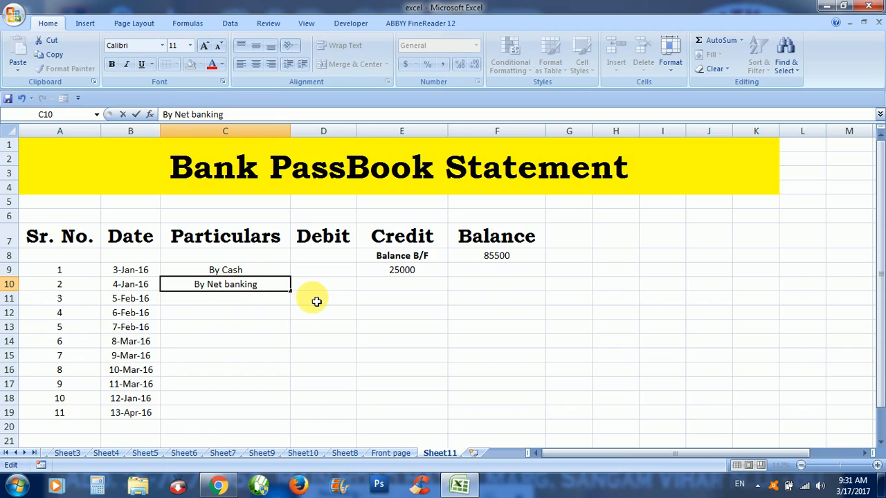
pyautogui.press('Tab')
pyautogui.press('Tab')
pyautogui.write('20000')
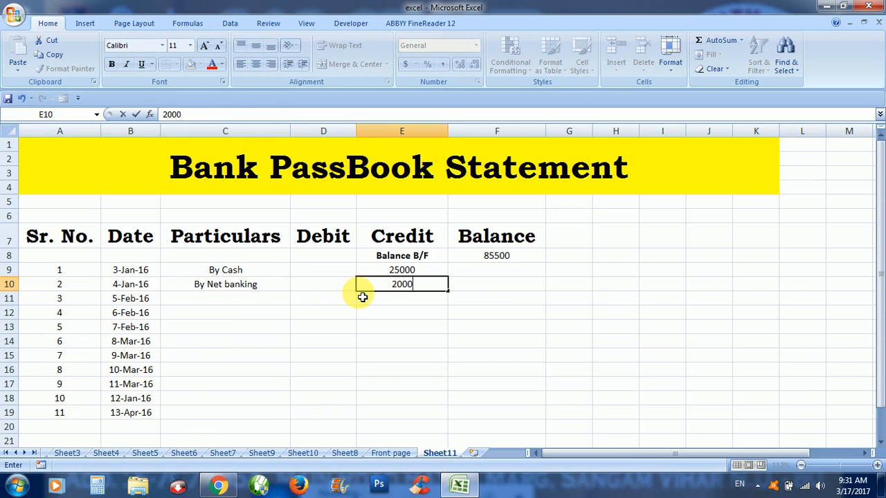
pyautogui.press('Return')
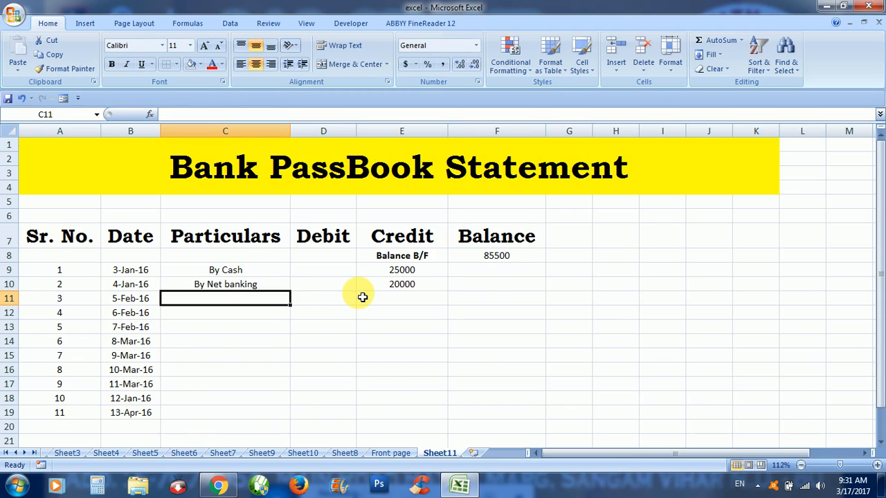
# Record the row 11 transaction with particulars "By Cash" and a credit of 15000
pyautogui.write('by ca')
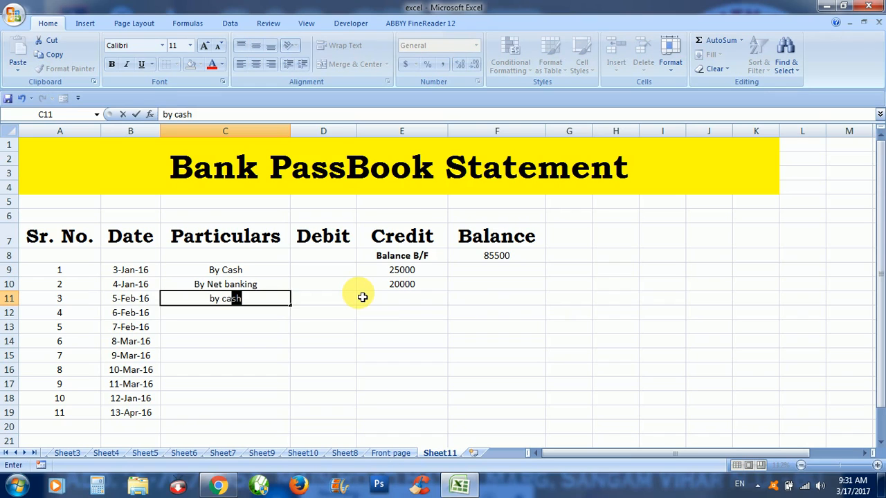
pyautogui.press('Tab')
pyautogui.press('Tab')
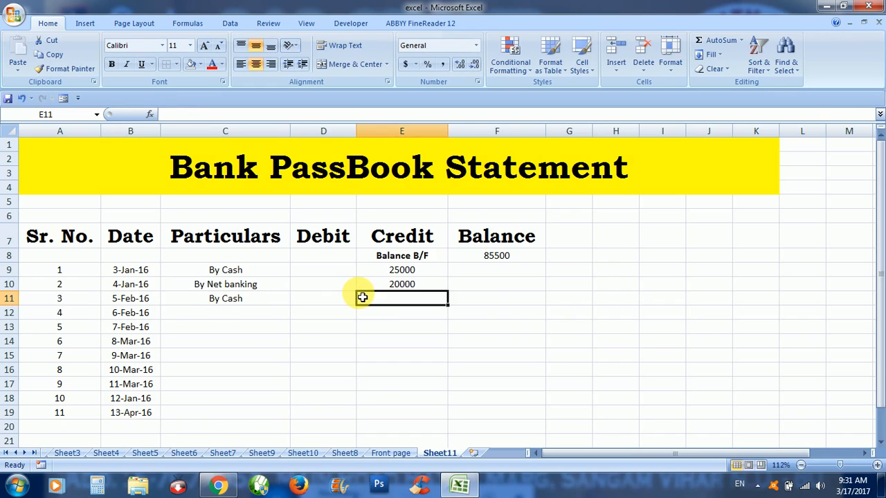
pyautogui.write('15000')
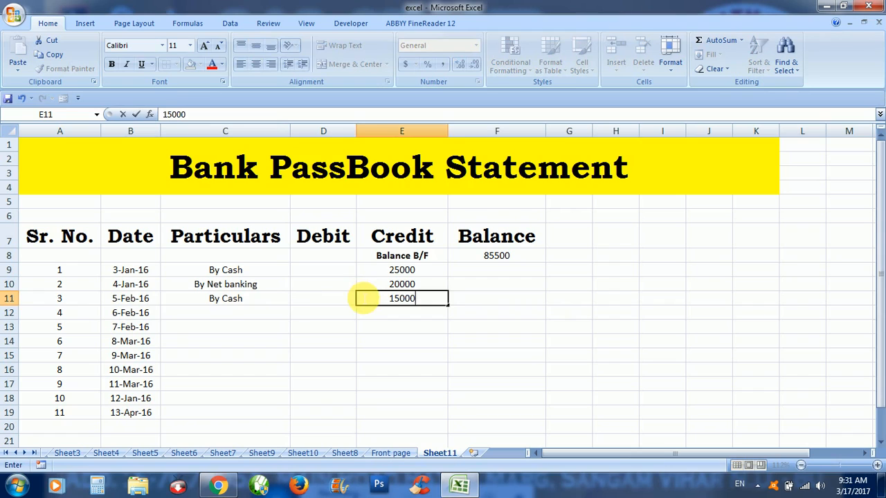
pyautogui.press('Return')
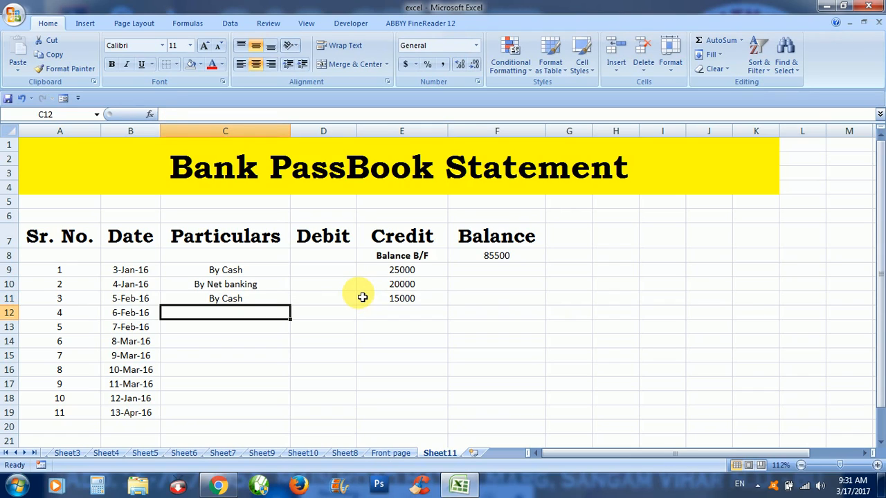
# Record the row 12 transaction with particulars "byPayTm" and a credit of 15200
pyautogui.write('Pay')
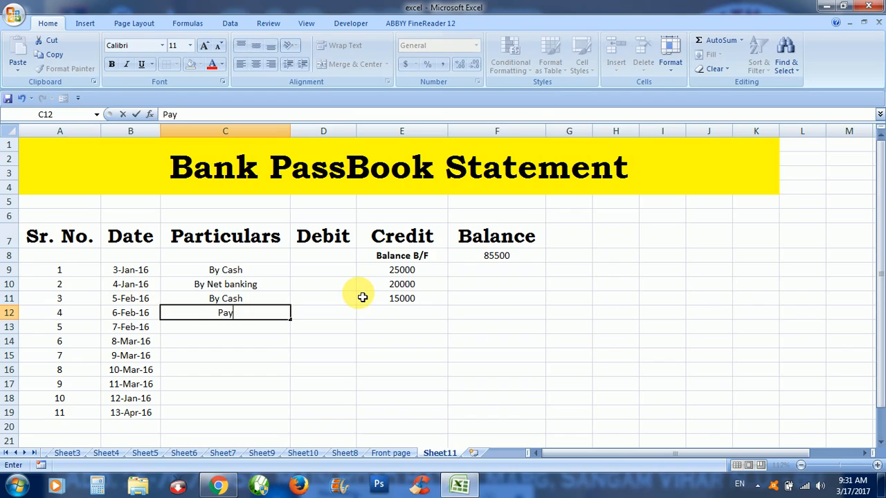
pyautogui.write('Tm')
pyautogui.press('Tab')
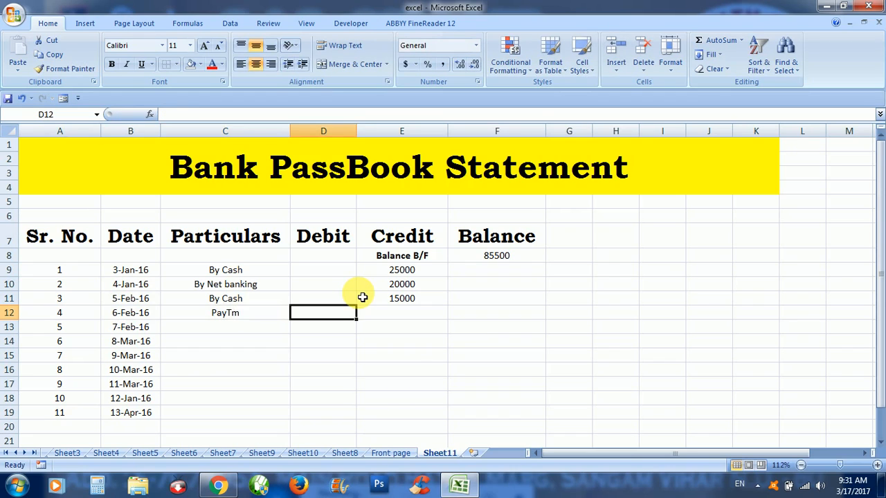
pyautogui.doubleClick(214, 319)
pyautogui.write('by')
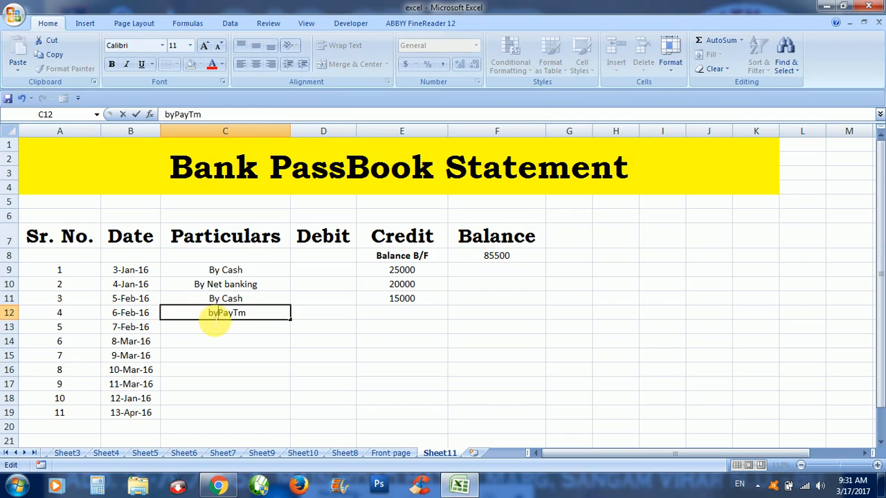
pyautogui.press('Tab')
pyautogui.press('Tab')
pyautogui.write('15200')
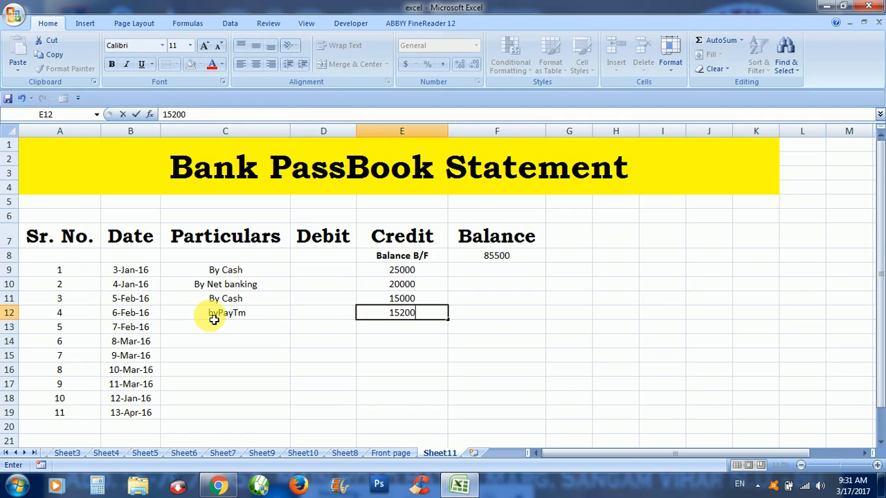
pyautogui.press('Return')
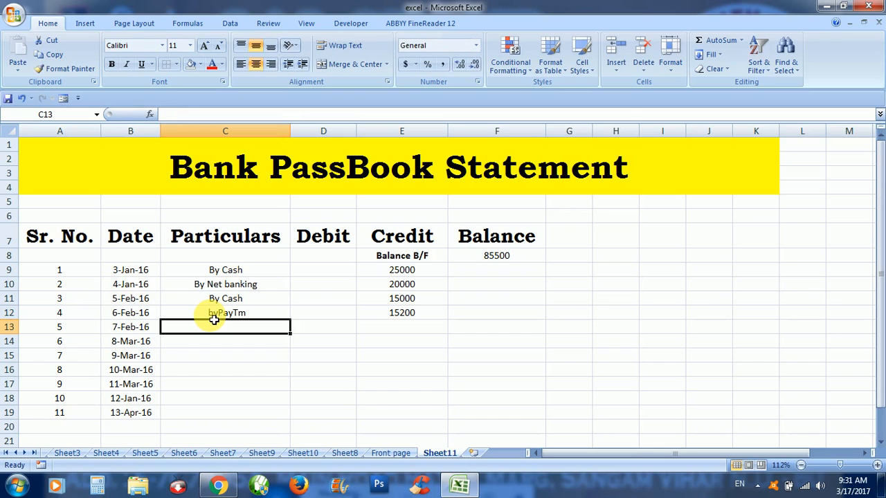
# Record the row 13 transaction with particulars "To Annualy SMS Charges" and a debit of 30
pyautogui.write('To ')
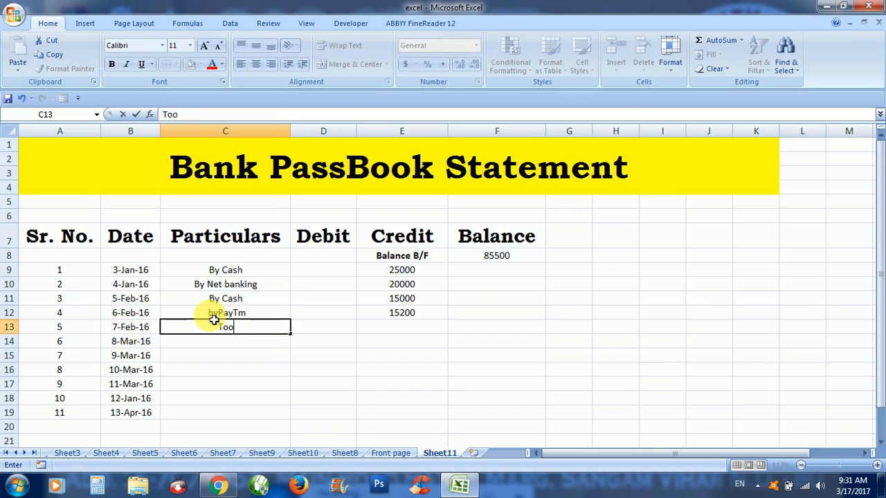
pyautogui.write('Annualy SMS ')
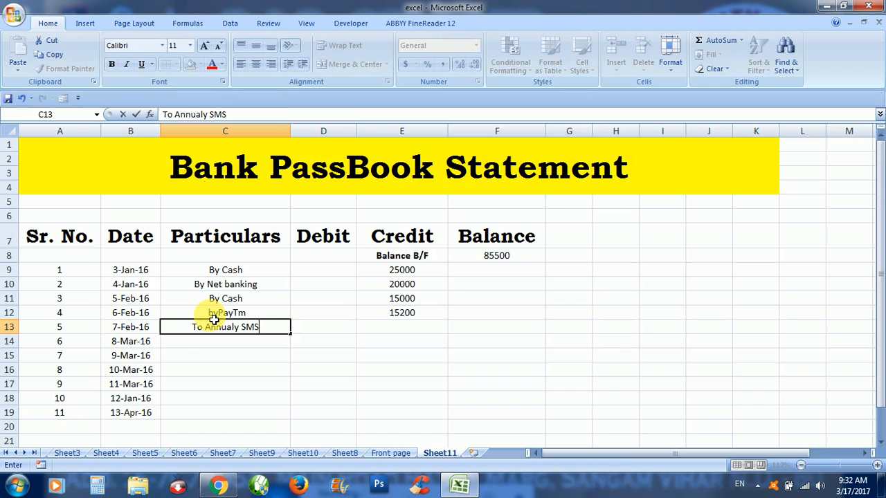
pyautogui.write('C')
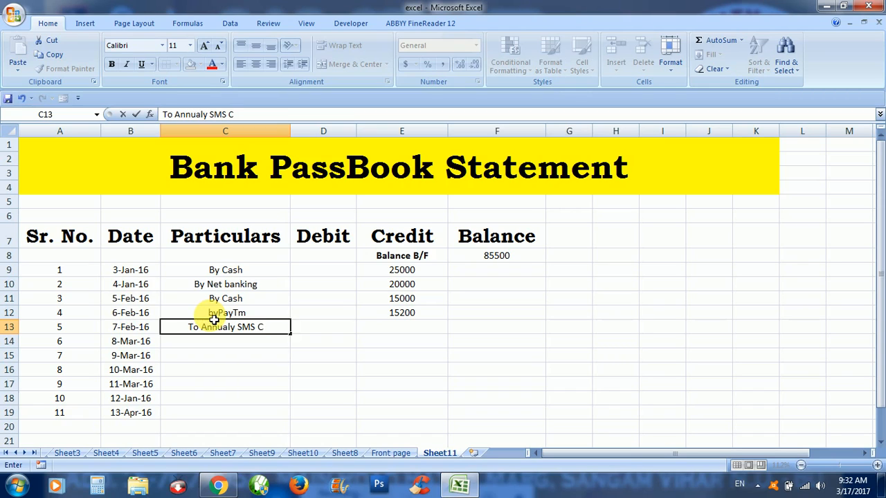
pyautogui.write('harges')
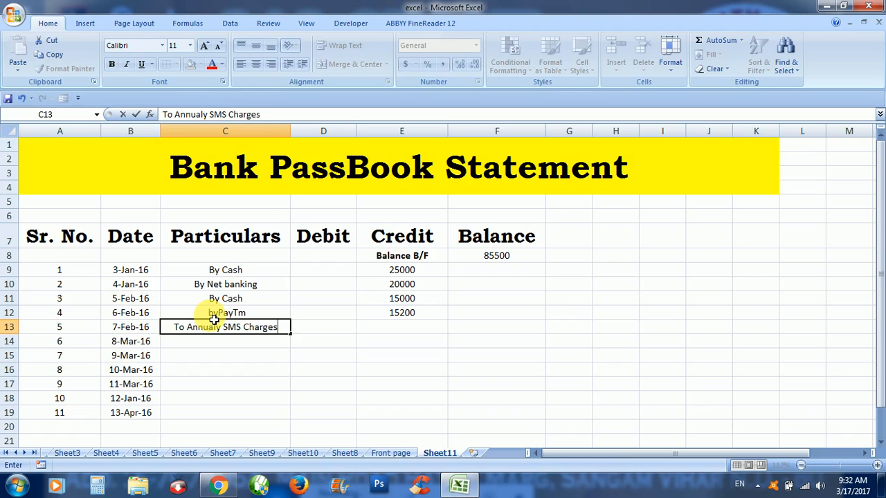
pyautogui.press('Tab')
pyautogui.write('30')
pyautogui.press('Return')
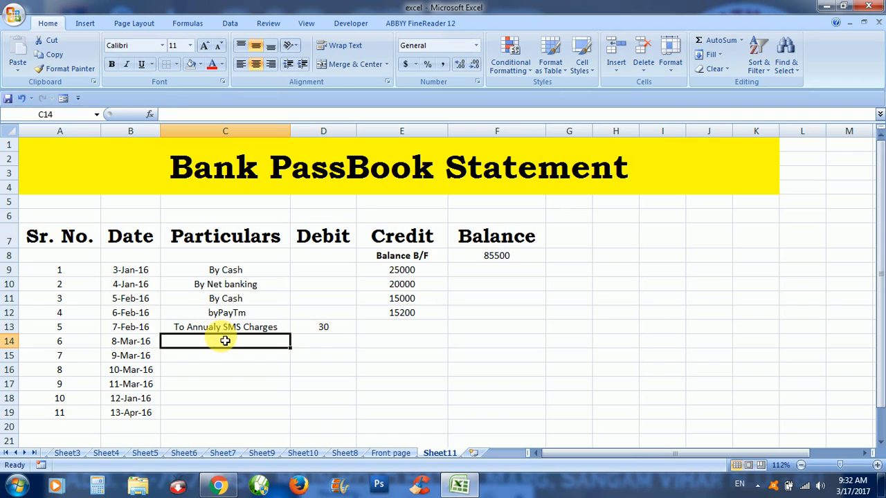
# Record the row 14 transaction with particulars "By Cash" and a credit of 4000
pyautogui.write('by cash')
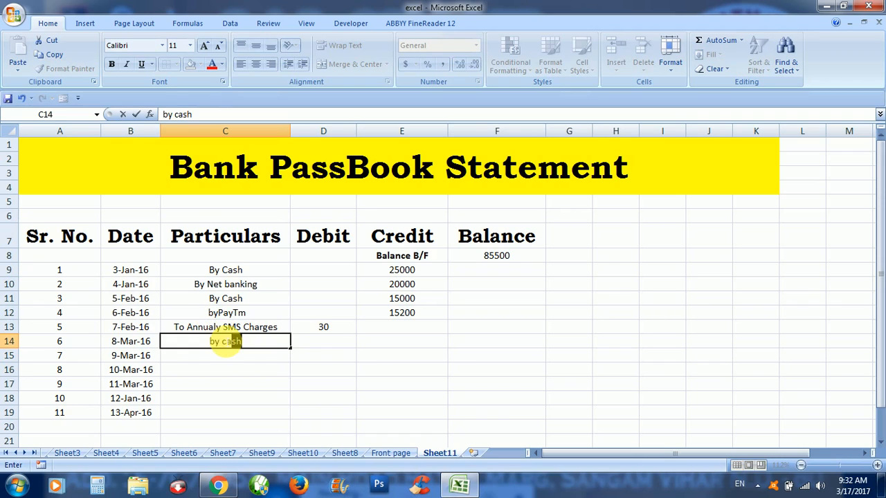
pyautogui.press('Tab')
pyautogui.press('Tab')
pyautogui.write('4000')
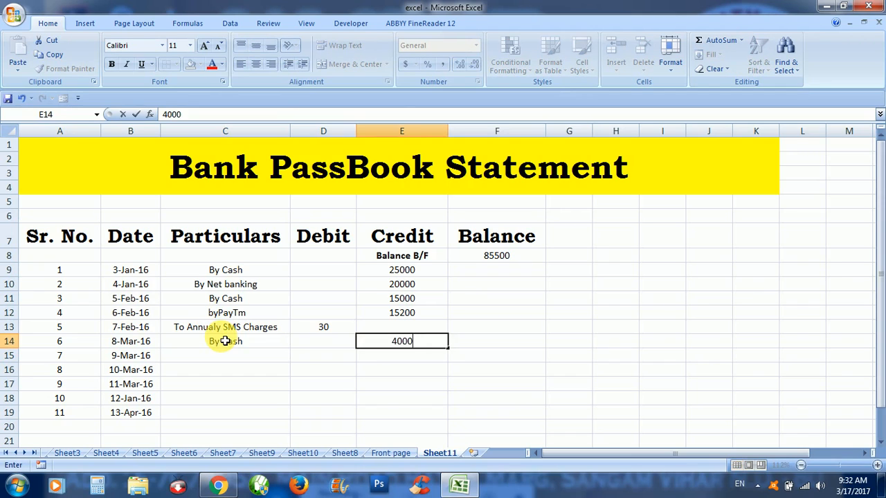
pyautogui.press('Return')
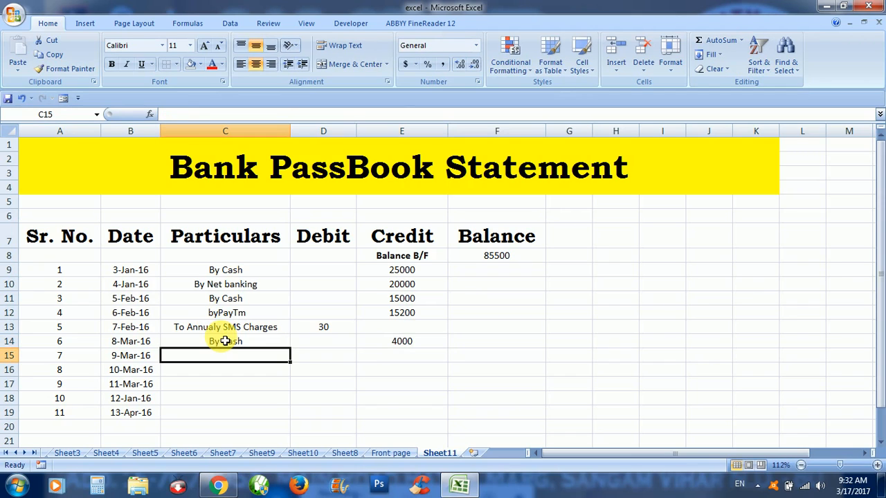
# Record the row 15 transaction with particulars "By Net banking" and a credit of 20000
pyautogui.write('by ne')
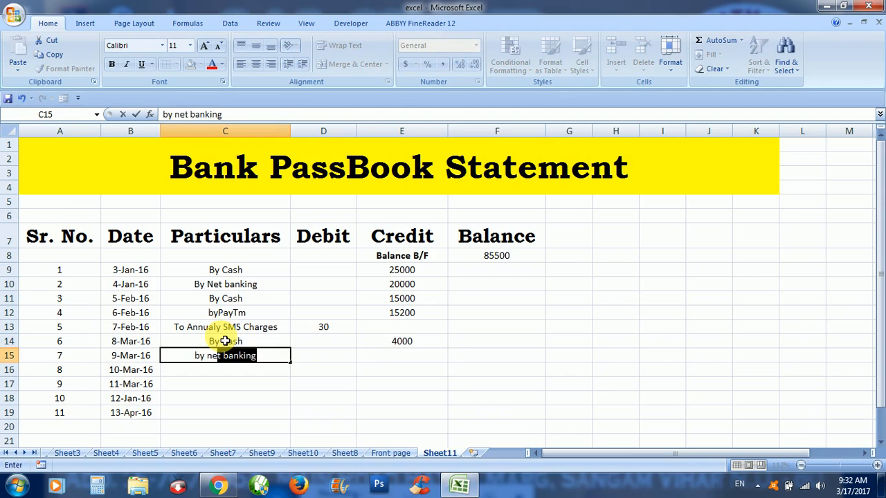
pyautogui.press('Tab')
pyautogui.press('Tab')
pyautogui.write('20000')
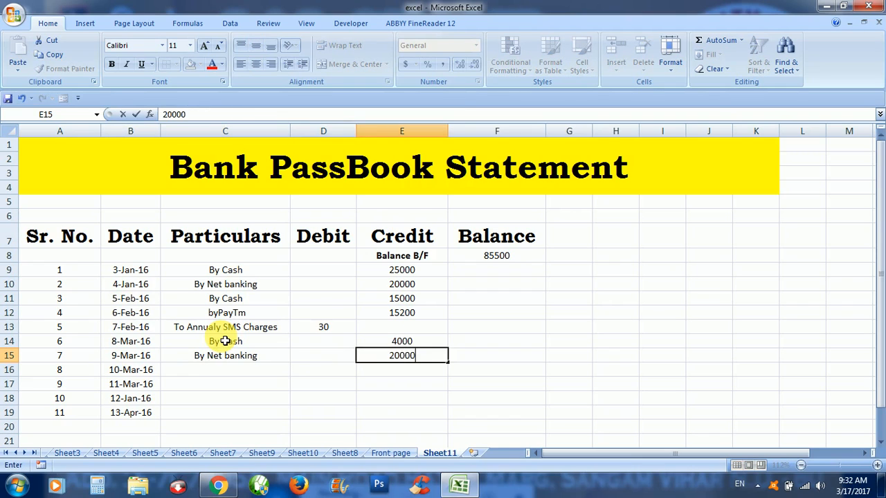
pyautogui.press('Return')
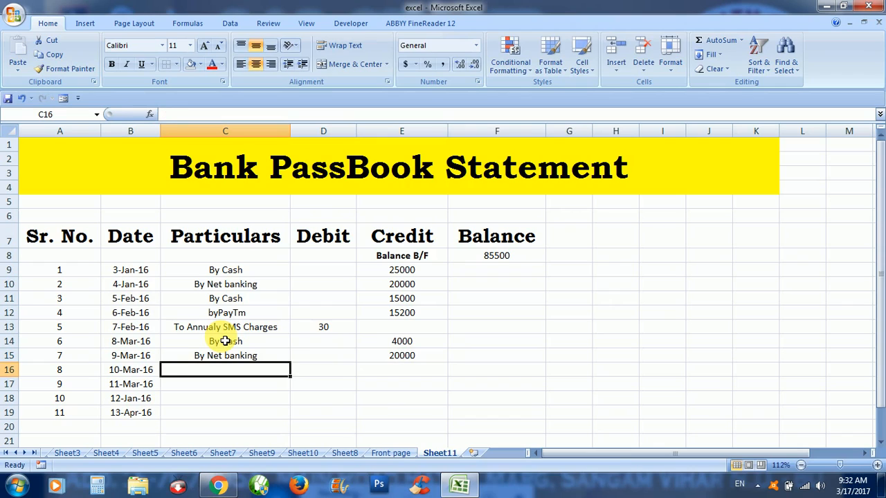
# Record the row 16 transaction with particulars "by Paytm" and a credit of 1560
pyautogui.write('by')
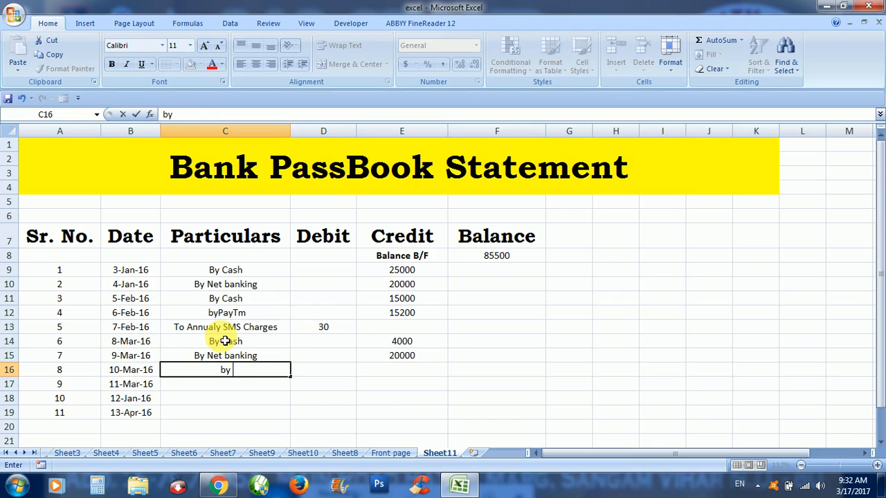
pyautogui.write(' Paytm')
pyautogui.press('Tab')
pyautogui.press('Tab')
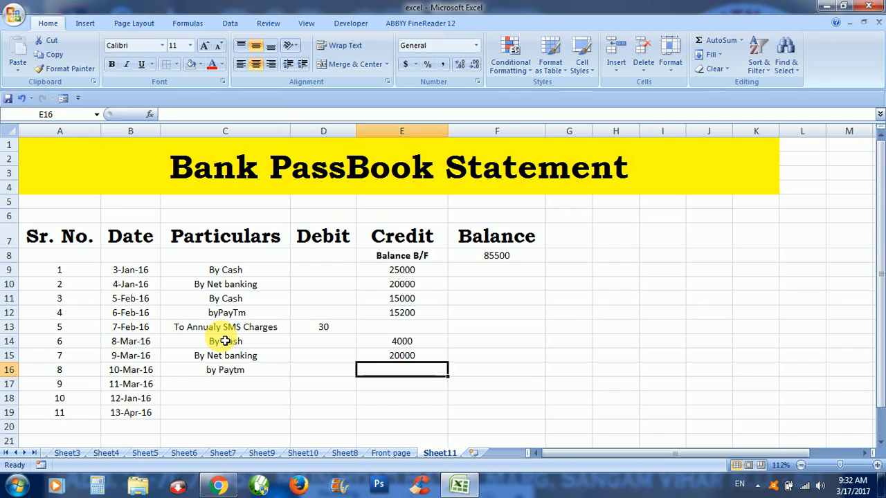
pyautogui.write('1560')
pyautogui.press('Return')
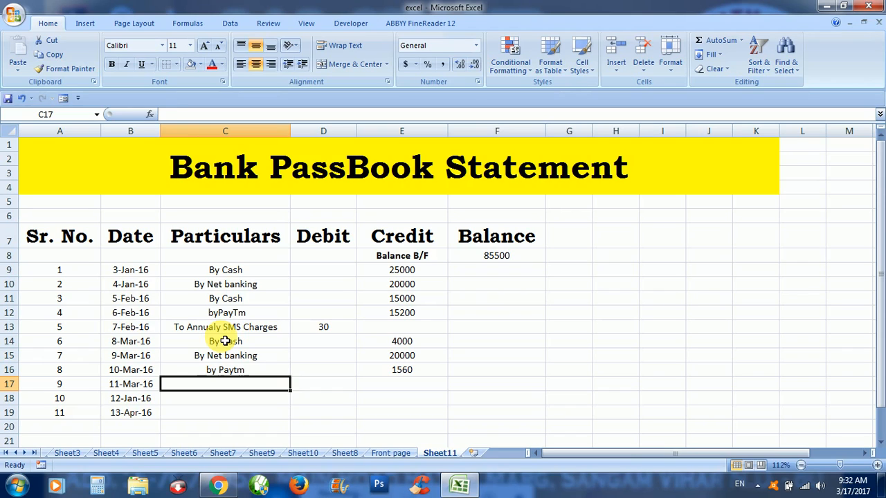
# Enter "By Intreset Credited" as the particulars of row 17
pyautogui.write('By Intreset')
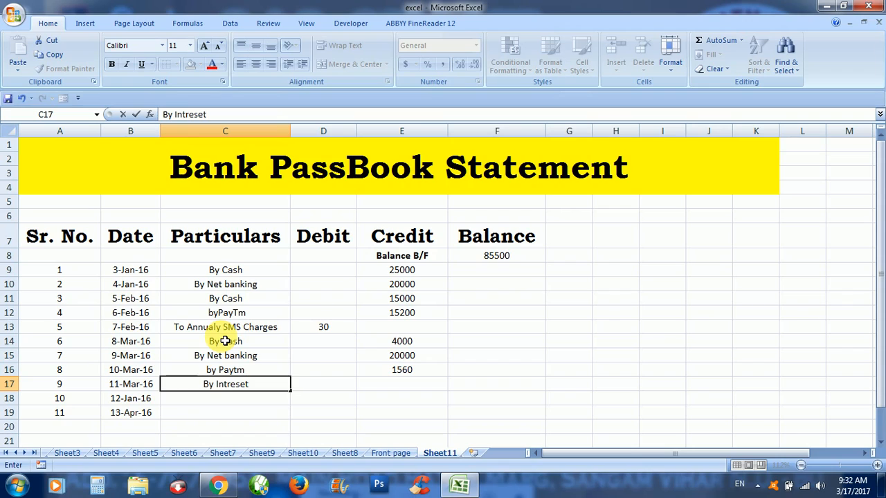
pyautogui.write('e')
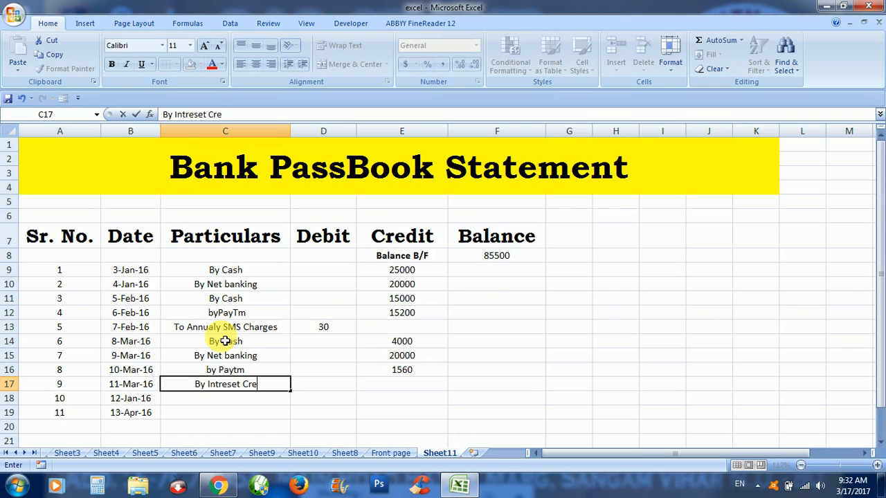
pyautogui.write('dited')
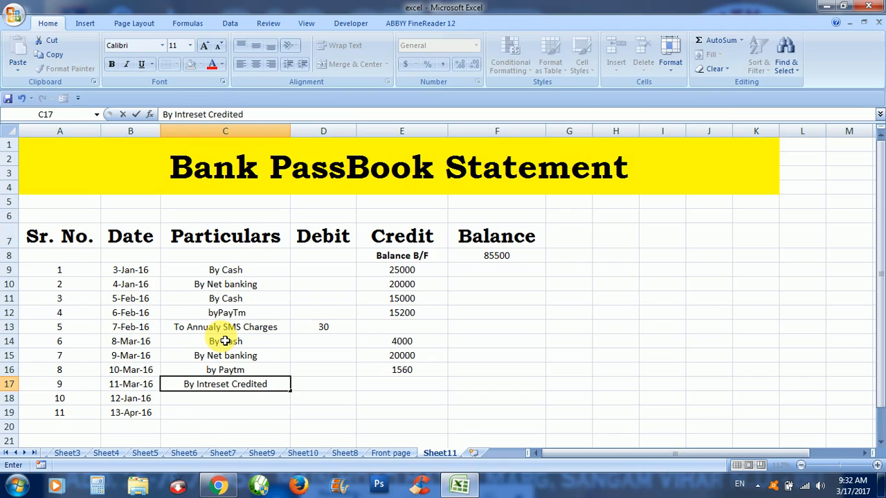
pyautogui.press('Tab')
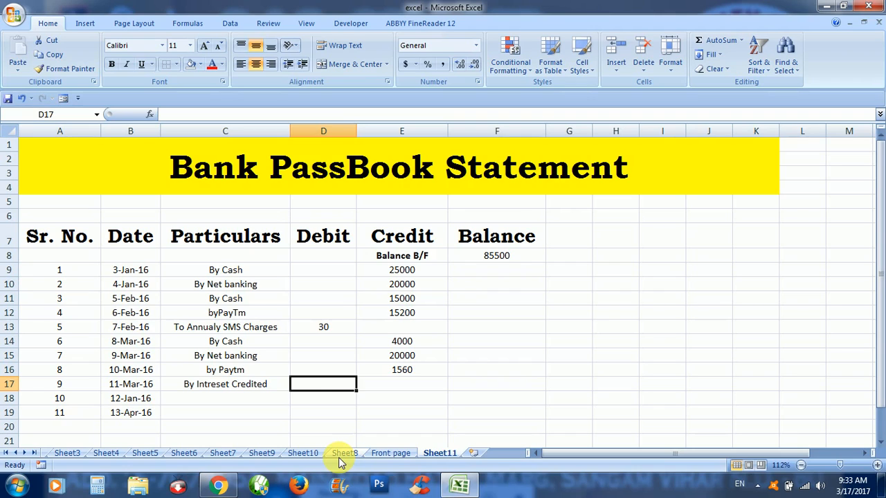
# Enter "interest Rate 11.5%" in the Debit column of row 17
pyautogui.write('in')
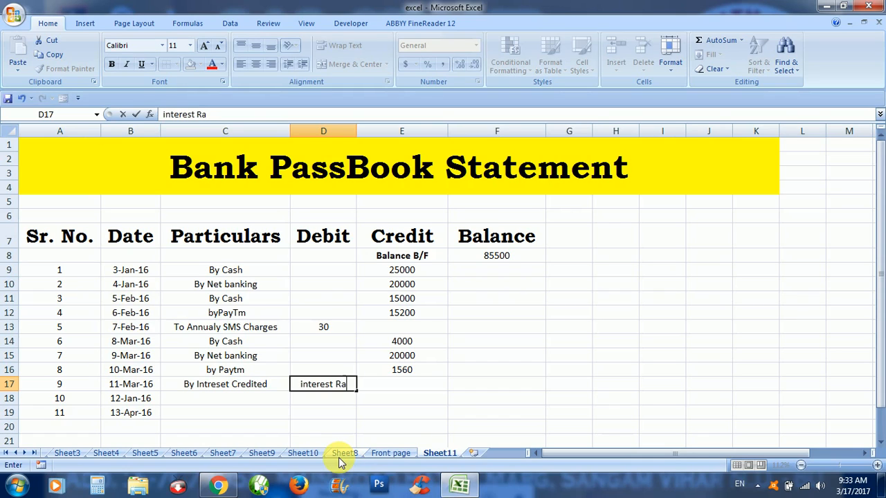
pyautogui.write('te')
pyautogui.write(' 13')
pyautogui.press('BackSpace')
pyautogui.press('BackSpace')
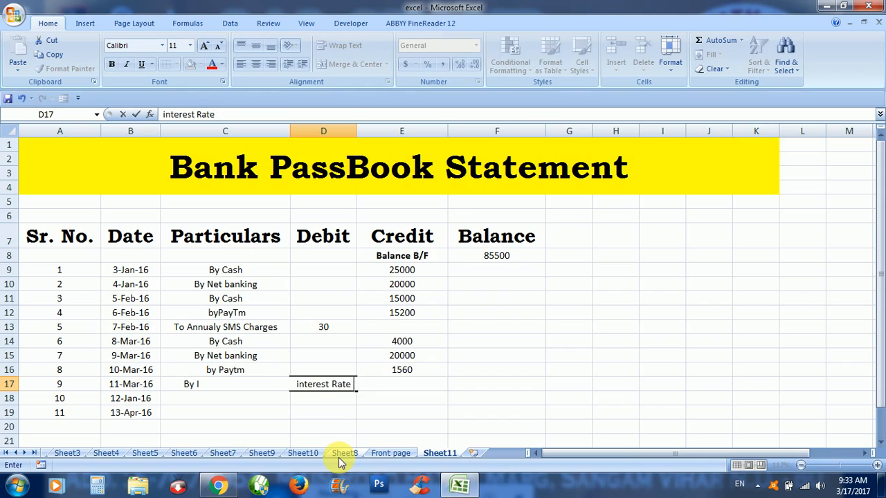
pyautogui.write('11.5')
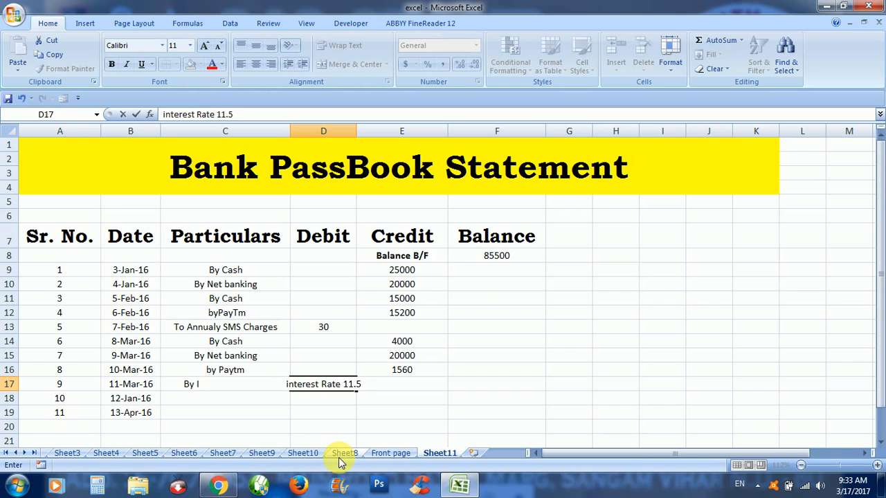
pyautogui.write('%')
pyautogui.press('Return')
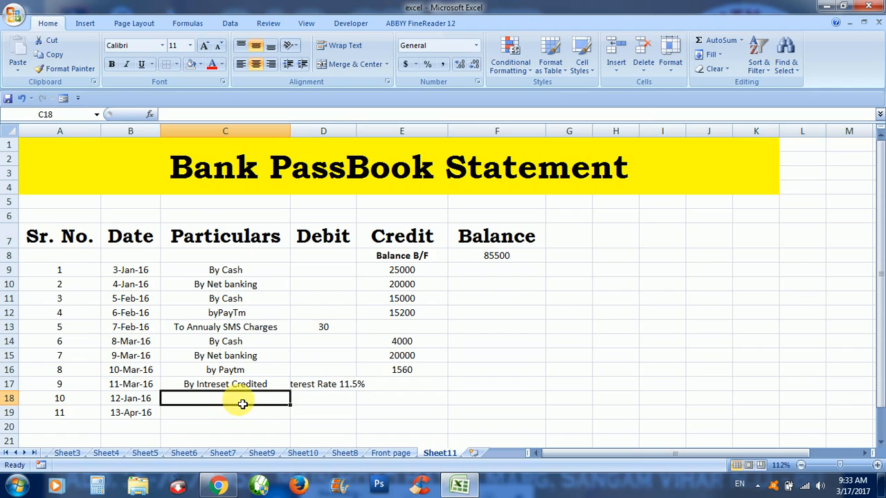
# Record the row 18 transaction with particulars "By Cash" and a credit of 15000
pyautogui.write('by cash')
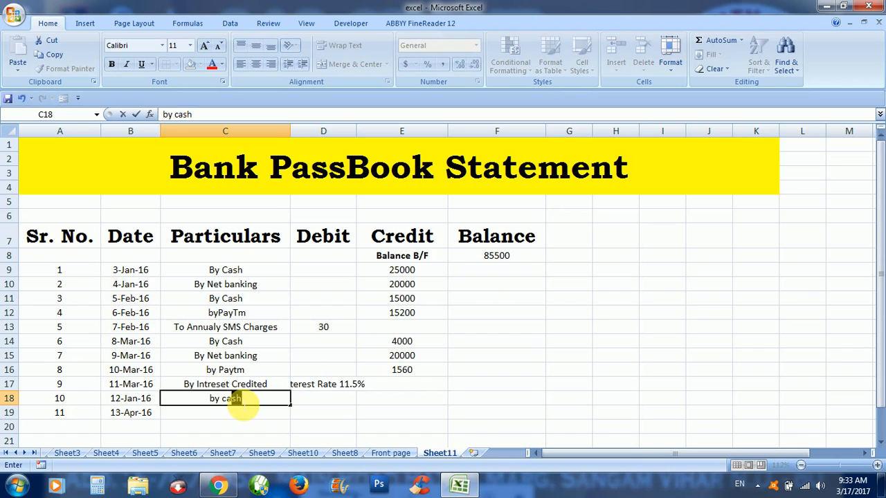
pyautogui.press('Tab')
pyautogui.press('Tab')
pyautogui.write('1')
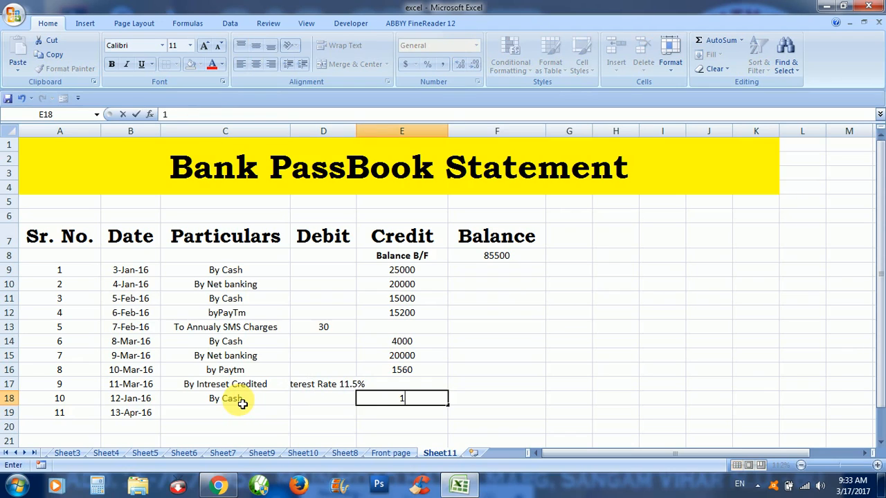
pyautogui.press('Return')
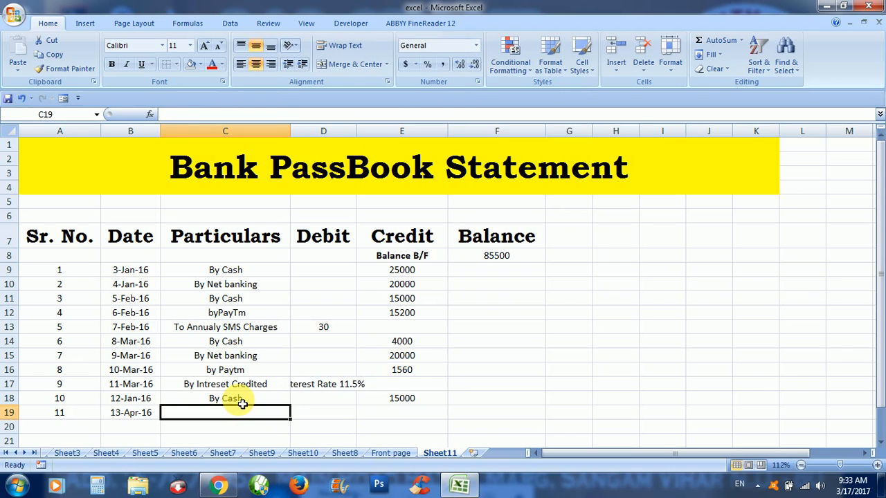
# Record the row 19 transaction with particulars "to Net Banking" and a debit of 12000
pyautogui.write('to ')
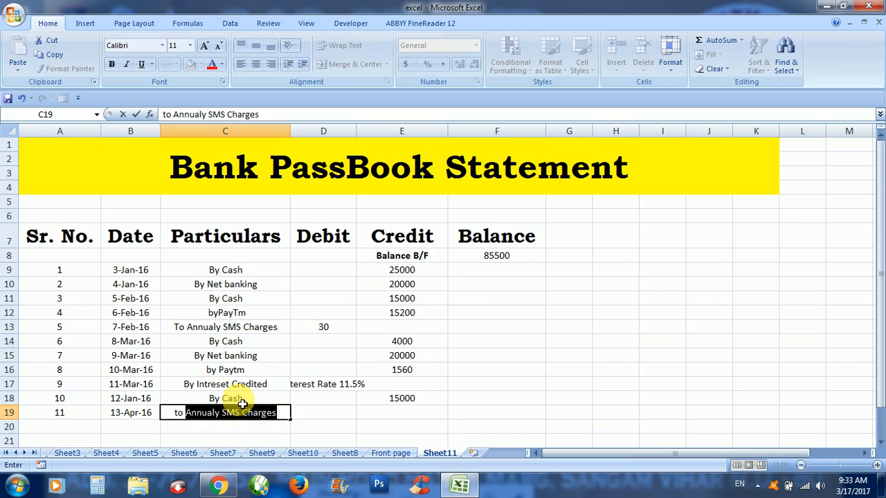
pyautogui.write('Net')
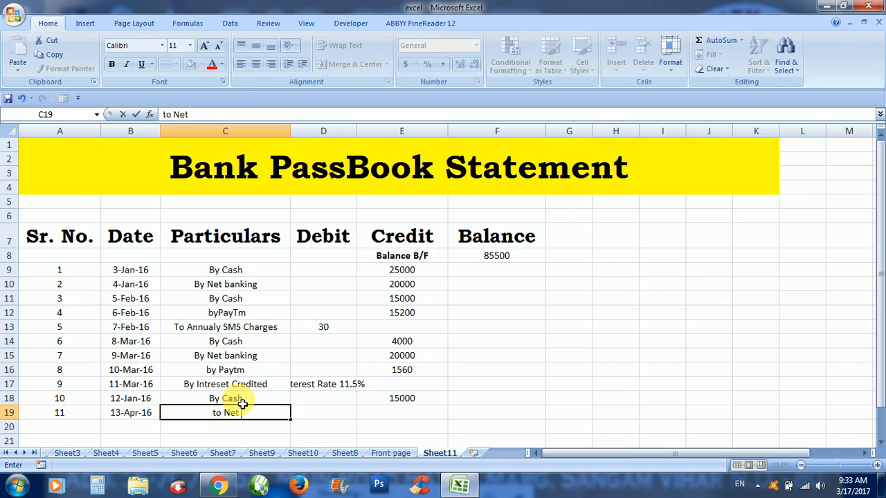
pyautogui.write(' Banking')
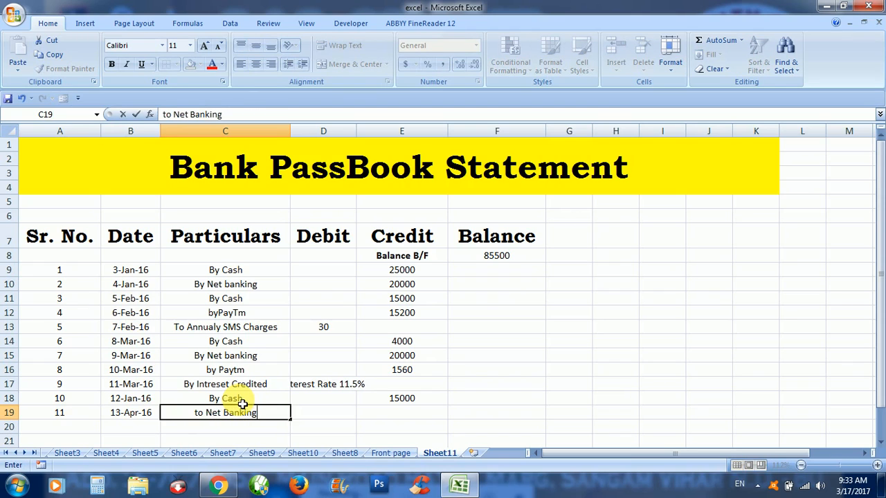
pyautogui.press('Tab')
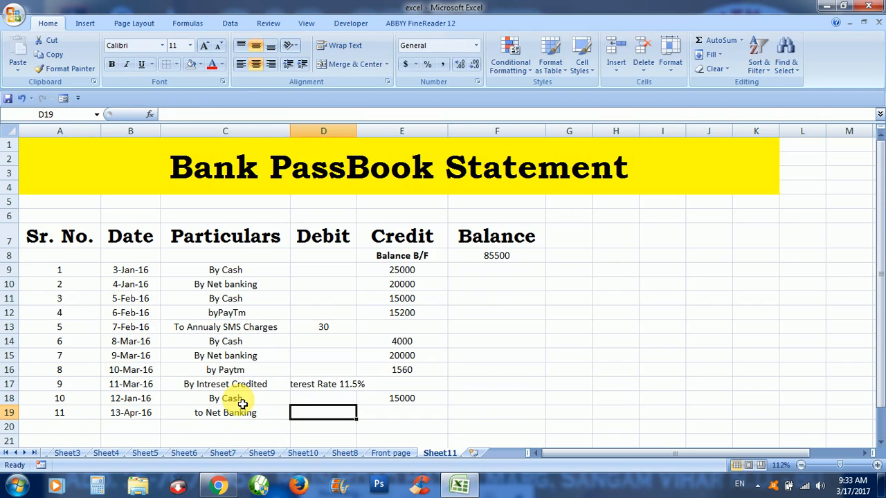
pyautogui.write('1200')
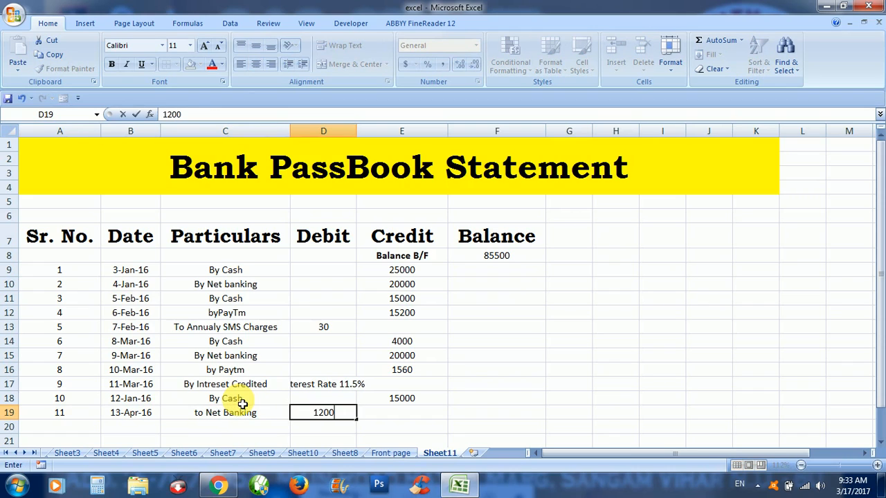
pyautogui.write('0')
pyautogui.press('Return')
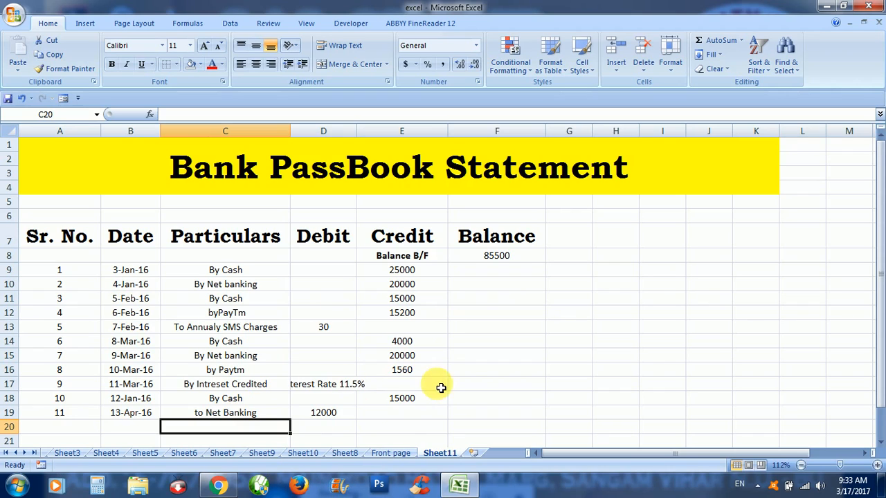
# Apply all borders to the whole statement table, from the header row down to row 19
pyautogui.click(213, 274)
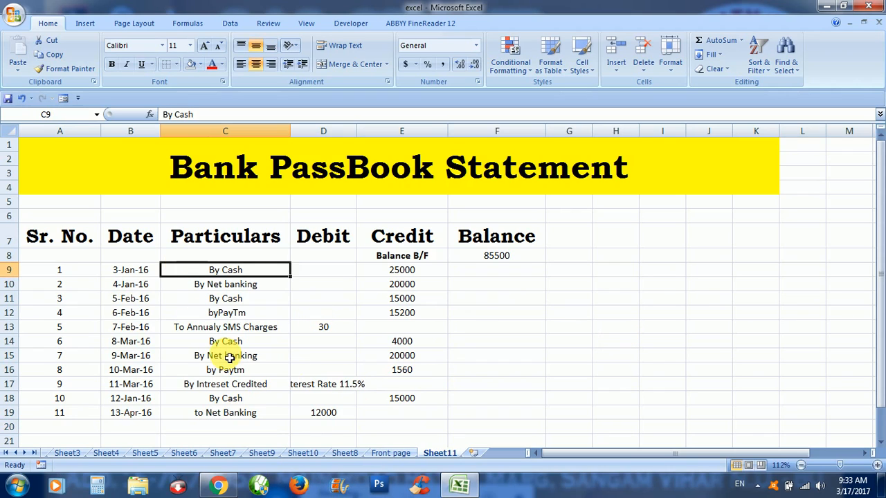
pyautogui.hotkey('ctrl', 'a')
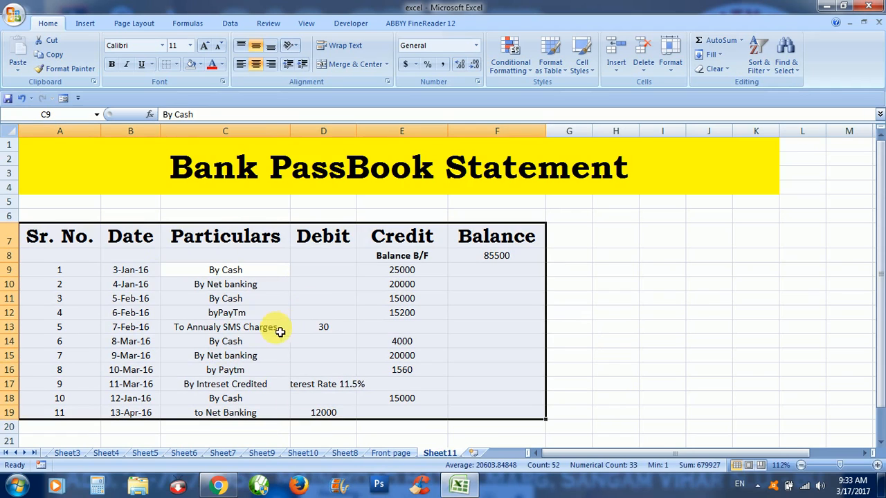
pyautogui.click(177, 64)
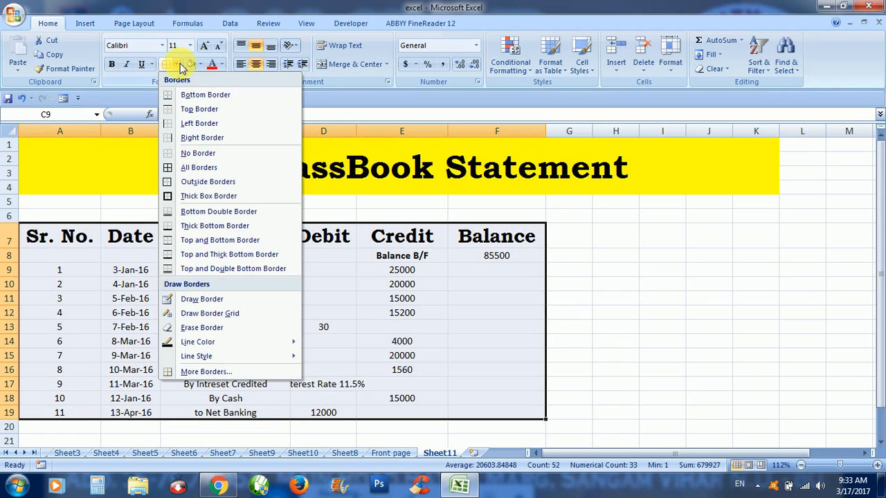
pyautogui.click(178, 172)
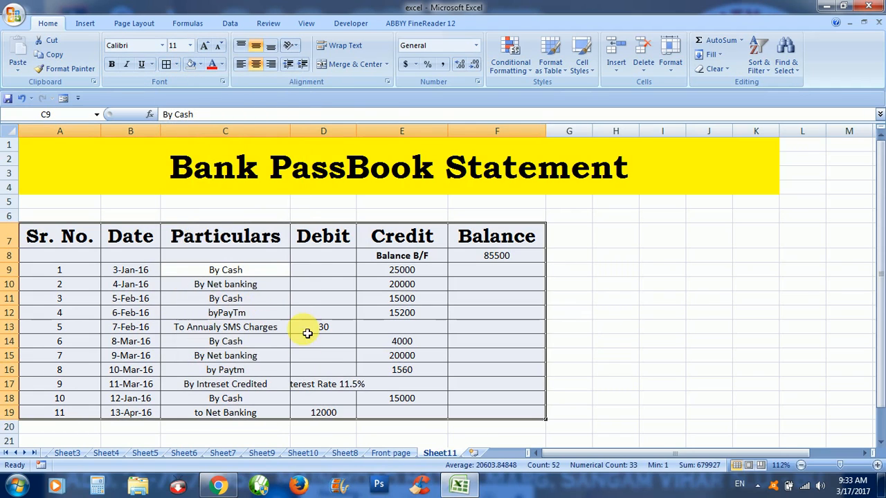
# AutoFit the column widths of the statement table and left-align all its cells
pyautogui.click(670, 61)
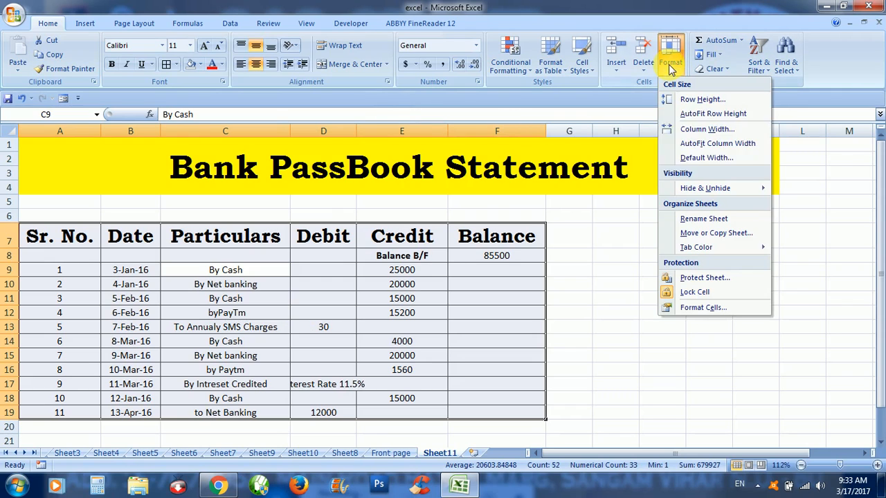
pyautogui.click(684, 143)
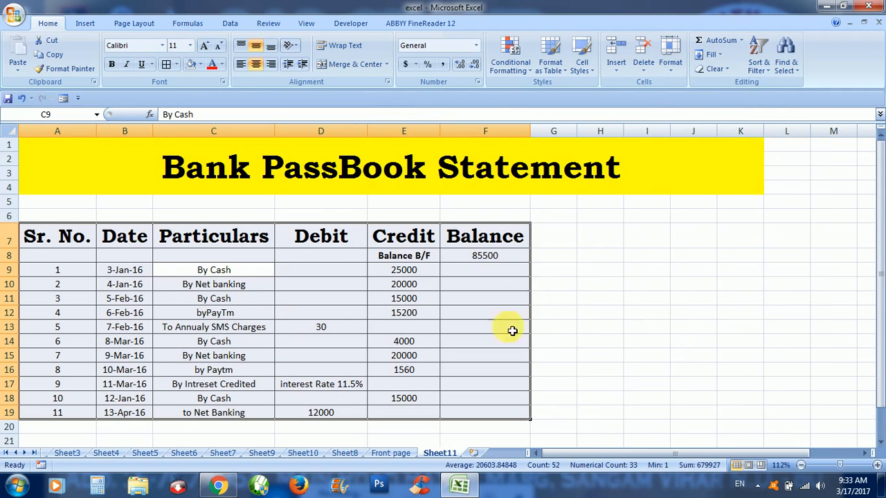
pyautogui.click(246, 66)
pyautogui.click(339, 299)
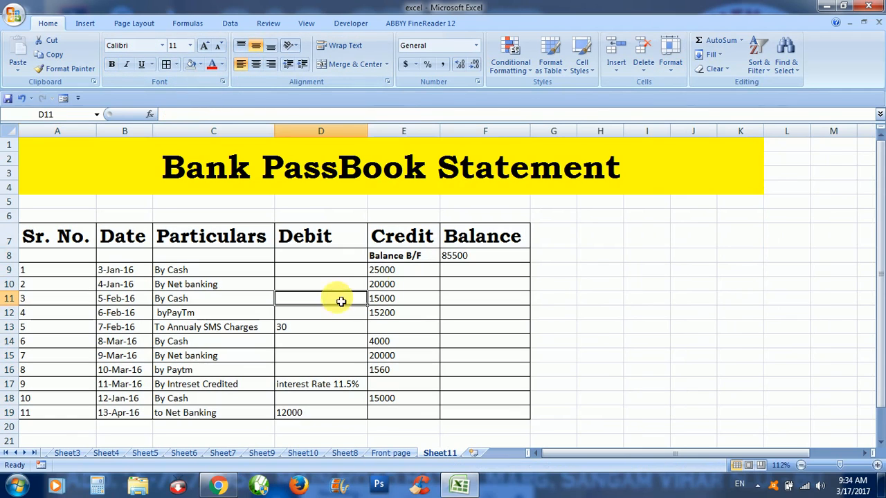
# Right-align the "Balance B/F" label in cell E8
pyautogui.moveTo(397, 276); pyautogui.dragTo(396, 415)
pyautogui.click(413, 258)
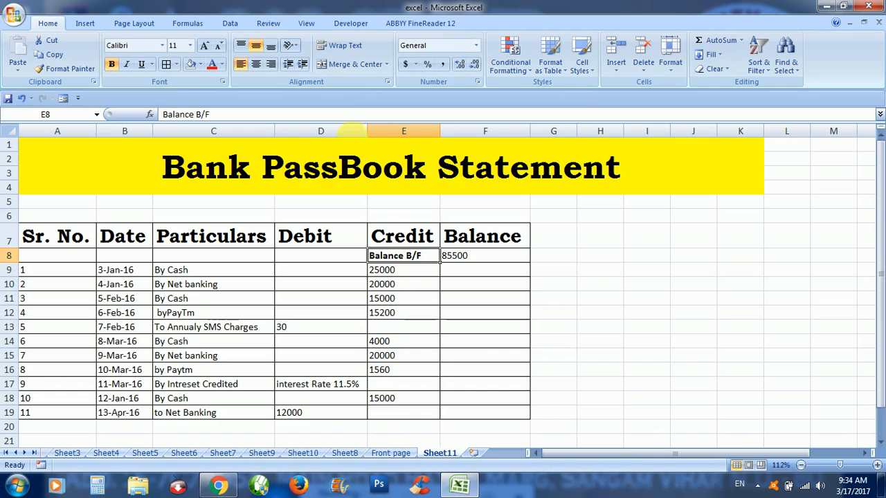
pyautogui.click(270, 64)
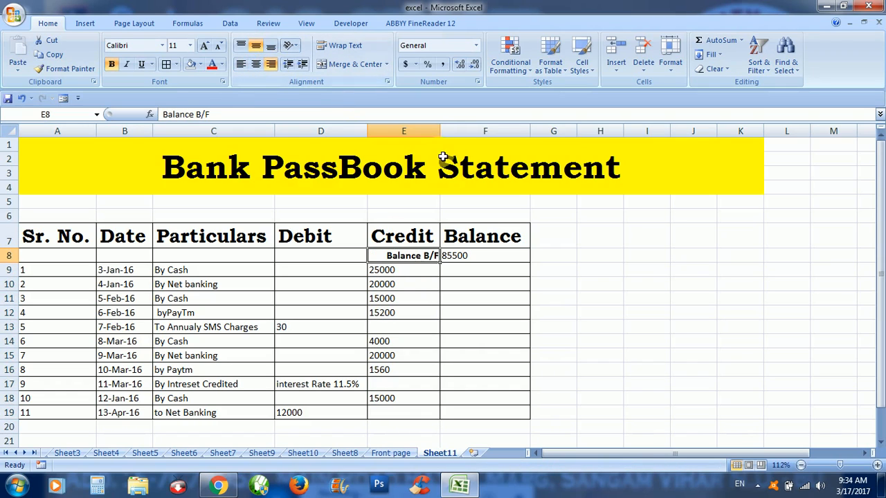
# Widen the Credit, Debit, Particulars and Date columns slightly beyond their fitted widths
pyautogui.moveTo(440, 131); pyautogui.dragTo(476, 131)
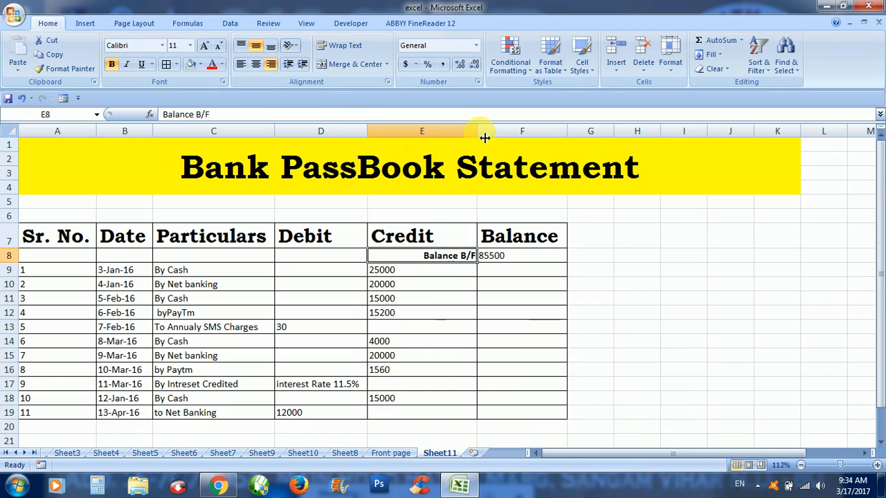
pyautogui.moveTo(369, 131); pyautogui.dragTo(378, 132)
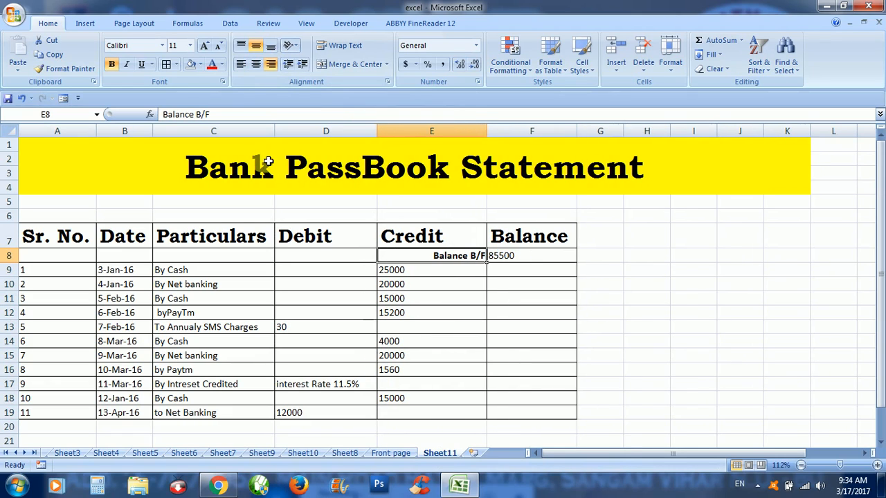
pyautogui.moveTo(275, 130); pyautogui.dragTo(288, 132)
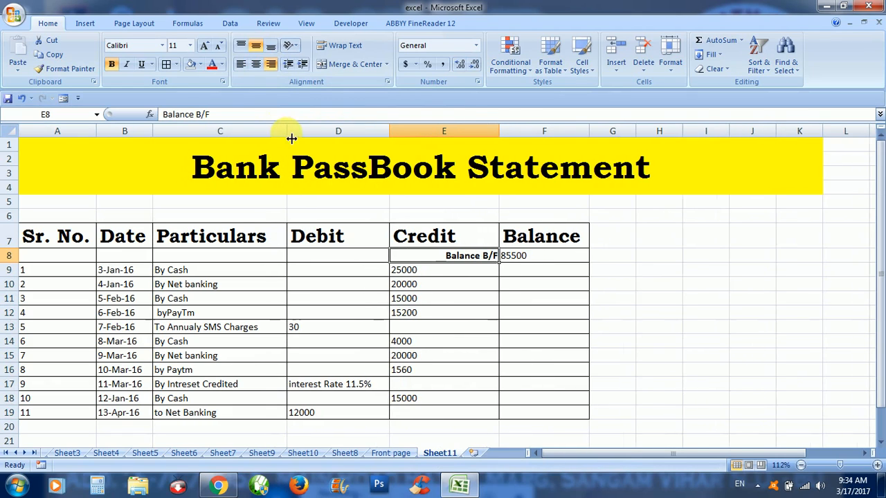
pyautogui.moveTo(152, 131); pyautogui.dragTo(161, 131)
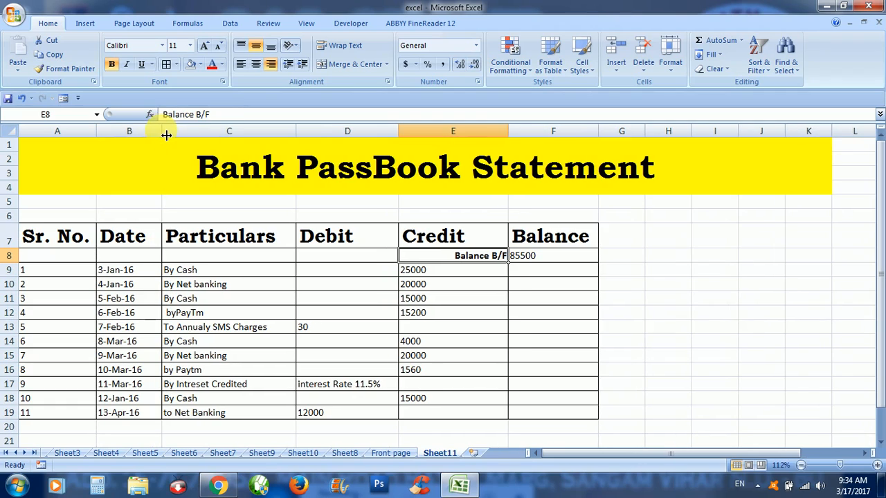
pyautogui.click(129, 304)
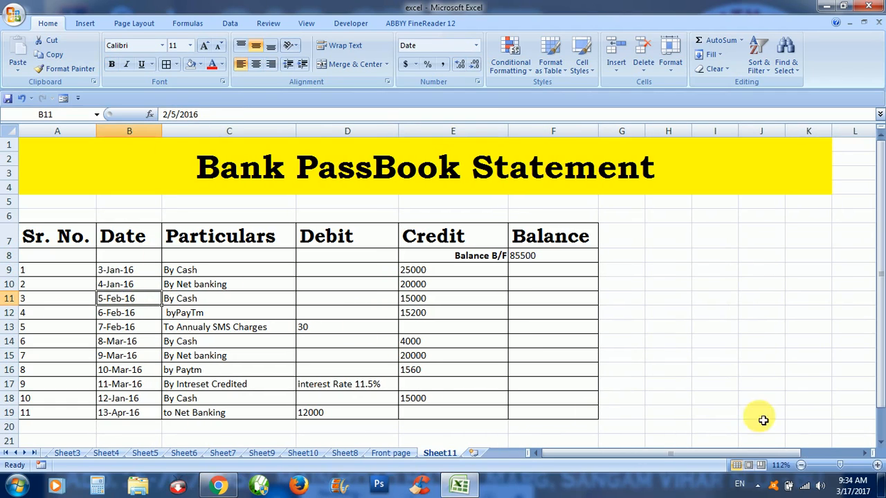
# Increase the font size of the transaction entries in rows 9 to 19, columns A to G, to 12
pyautogui.click(61, 298)
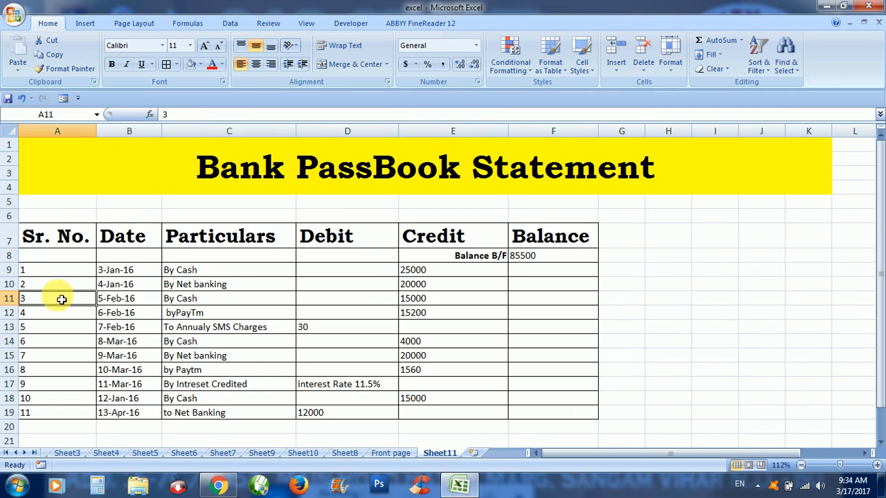
pyautogui.click(41, 274)
pyautogui.hotkey('shift', 'Right')
pyautogui.hotkey('shift', 'Right')
pyautogui.hotkey('shift', 'Right')
pyautogui.hotkey('shift', 'Right')
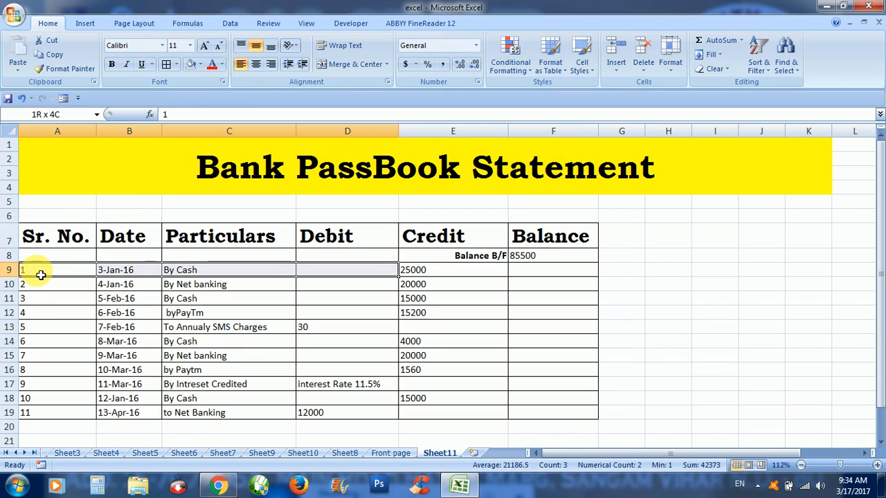
pyautogui.hotkey('shift', 'Right')
pyautogui.hotkey('shift', 'Right')
pyautogui.hotkey('shift', 'Down')
pyautogui.hotkey('shift', 'Down')
pyautogui.hotkey('shift', 'Down')
pyautogui.hotkey('shift', 'Down')
pyautogui.hotkey('shift', 'Down')
pyautogui.hotkey('shift', 'Down')
pyautogui.hotkey('shift', 'Down')
pyautogui.hotkey('shift', 'Down')
pyautogui.hotkey('shift', 'Down')
pyautogui.hotkey('shift', 'Down')
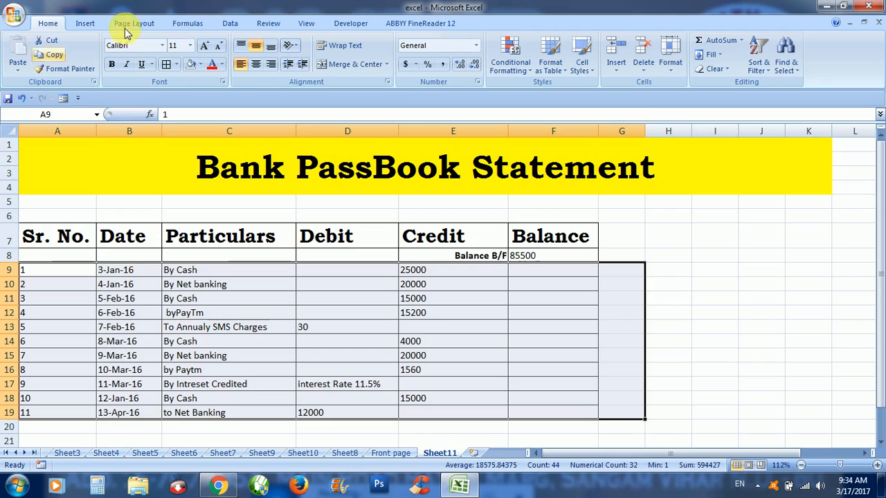
pyautogui.click(204, 48)
pyautogui.click(387, 287)
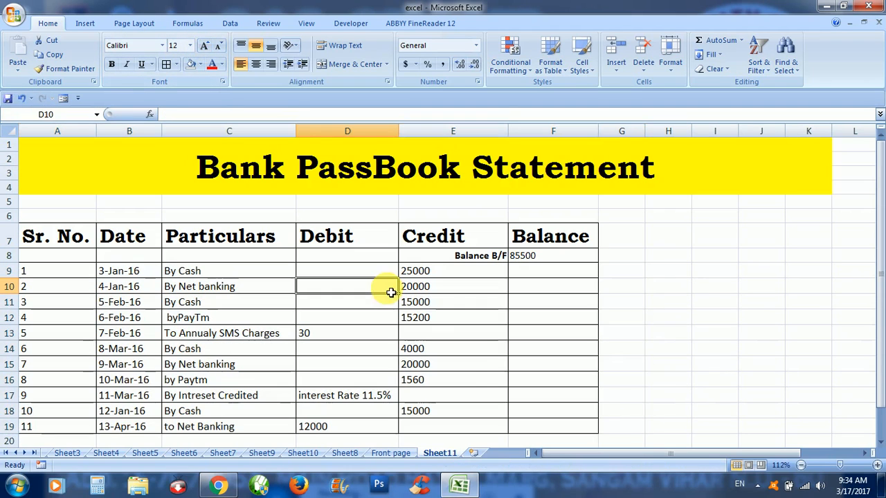
# Make the opening balance in cell F8 bold and right-align it
pyautogui.click(475, 368)
pyautogui.click(519, 243)
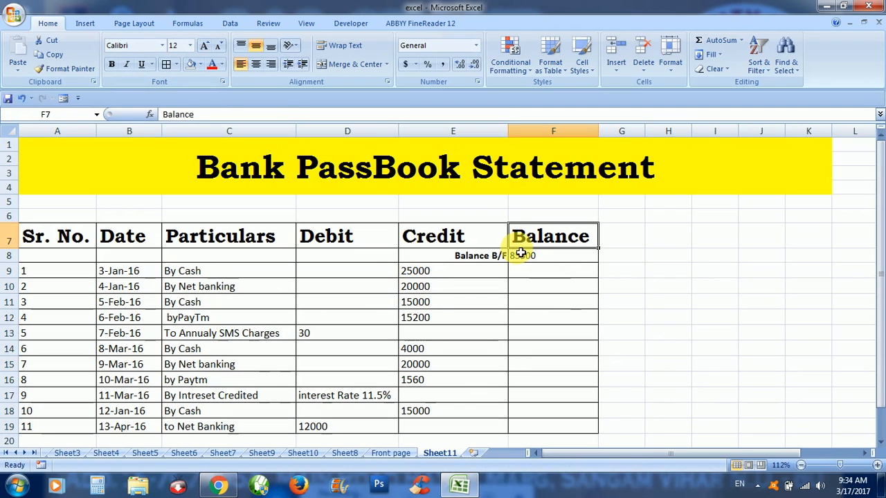
pyautogui.click(525, 257)
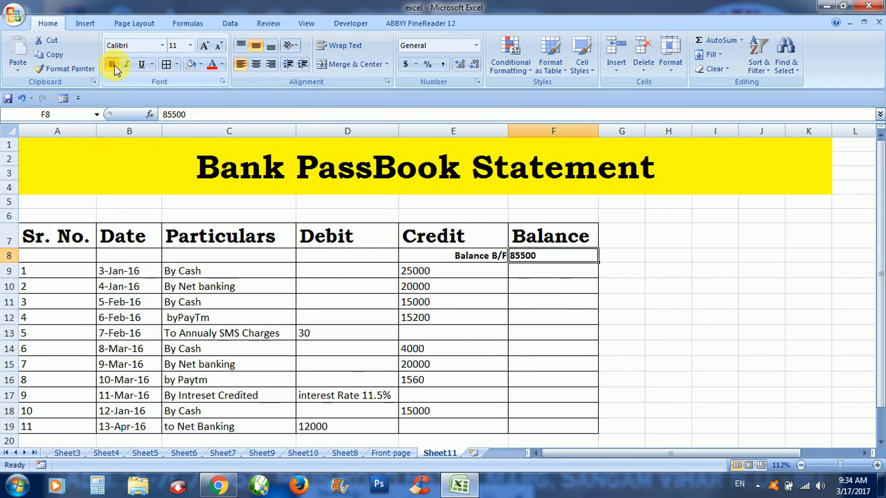
pyautogui.click(270, 64)
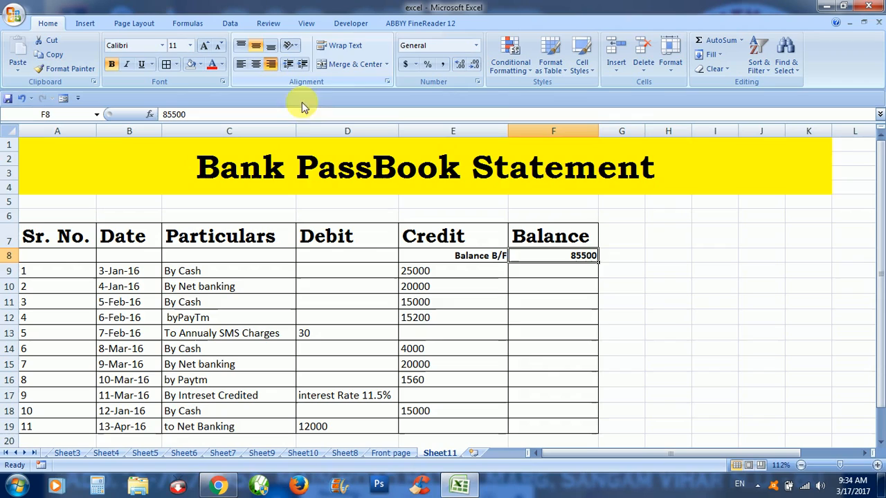
pyautogui.click(421, 335)
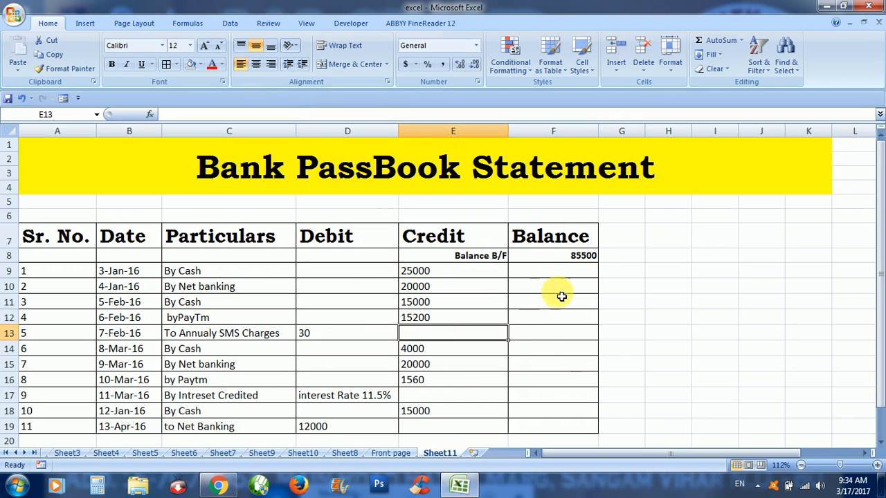
# Calculate the first transaction's balance in cell F9 with the formula =F8+E9, adding the credit to the opening balance
pyautogui.click(570, 277)
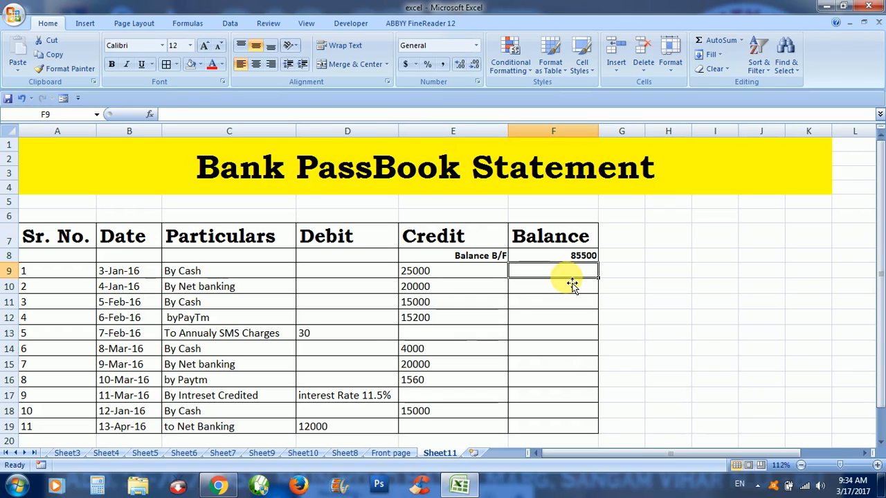
pyautogui.write('=')
pyautogui.click(564, 256)
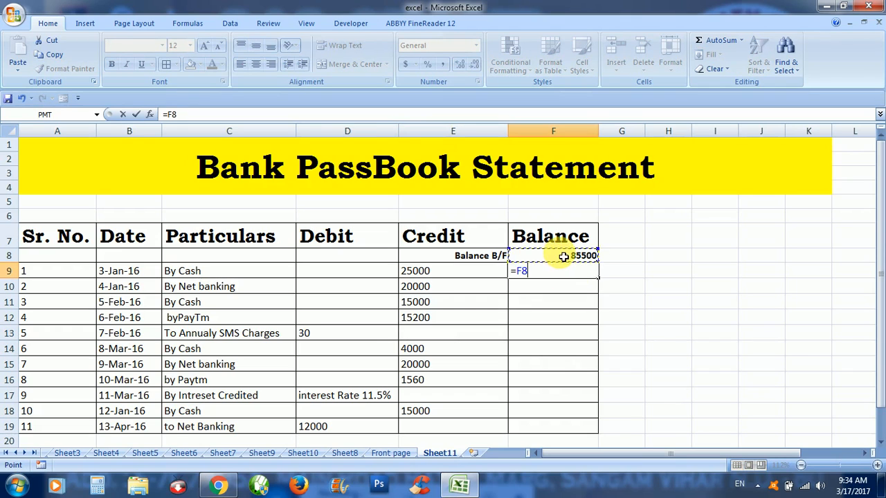
pyautogui.write('+')
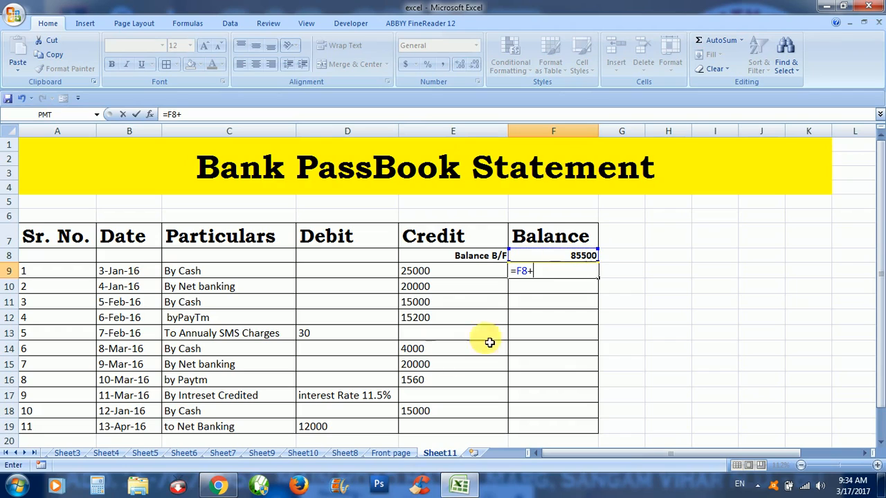
pyautogui.click(442, 274)
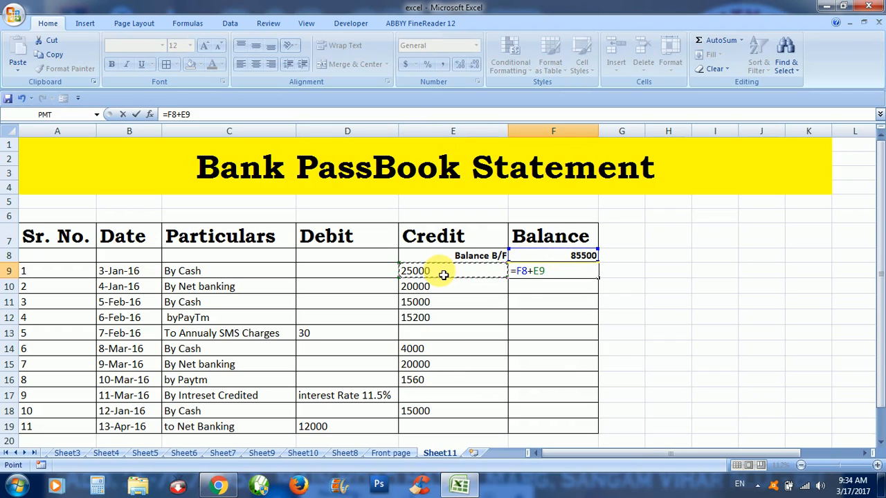
pyautogui.press('Return')
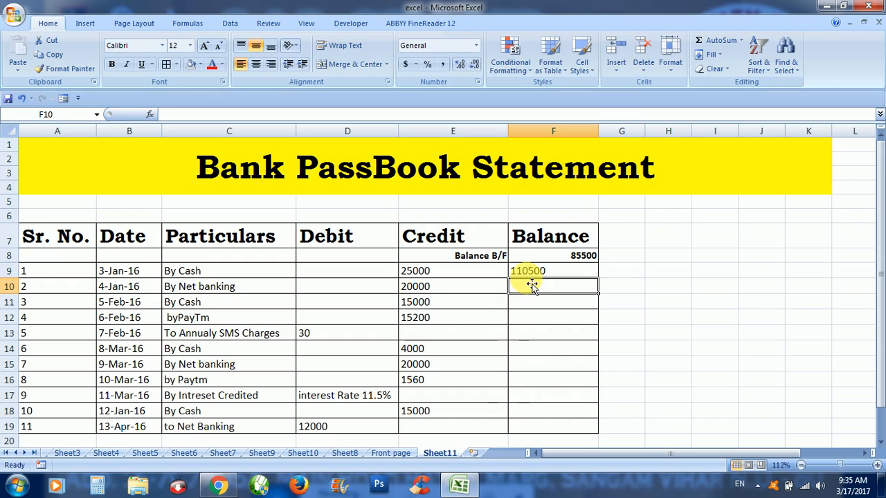
# Calculate the balance for the 4-Jan-16 net banking credit in cell F10 with the formula =F9+E10
pyautogui.write('=')
pyautogui.click(531, 274)
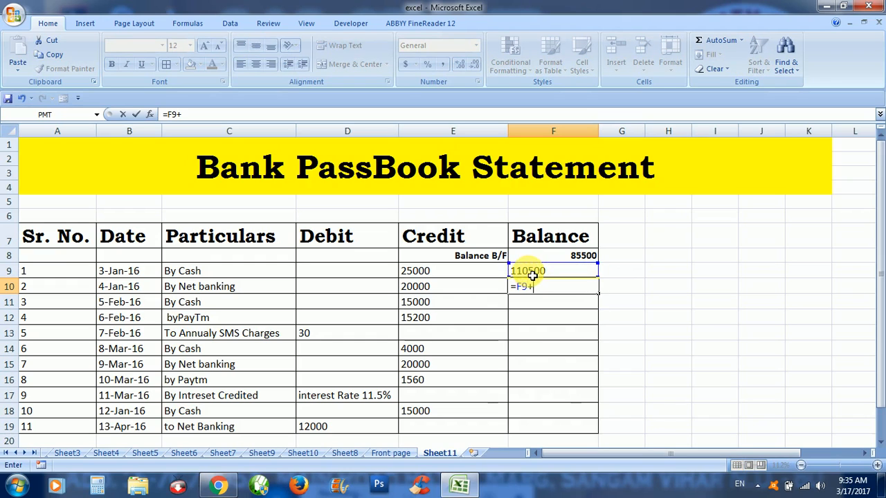
pyautogui.write('+')
pyautogui.click(477, 289)
pyautogui.press('Return')
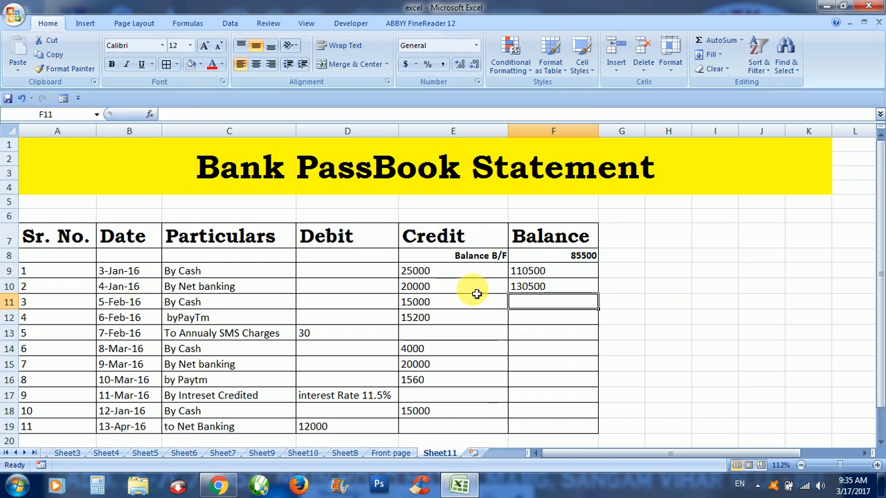
# Calculate the balance for the 5-Feb-16 cash credit in cell F11 with the formula =F10+E11
pyautogui.write('=')
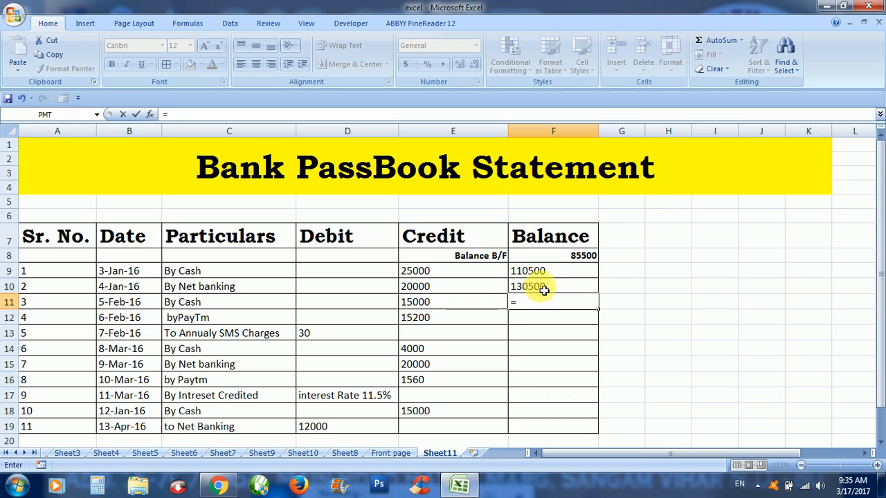
pyautogui.click(539, 288)
pyautogui.write('+')
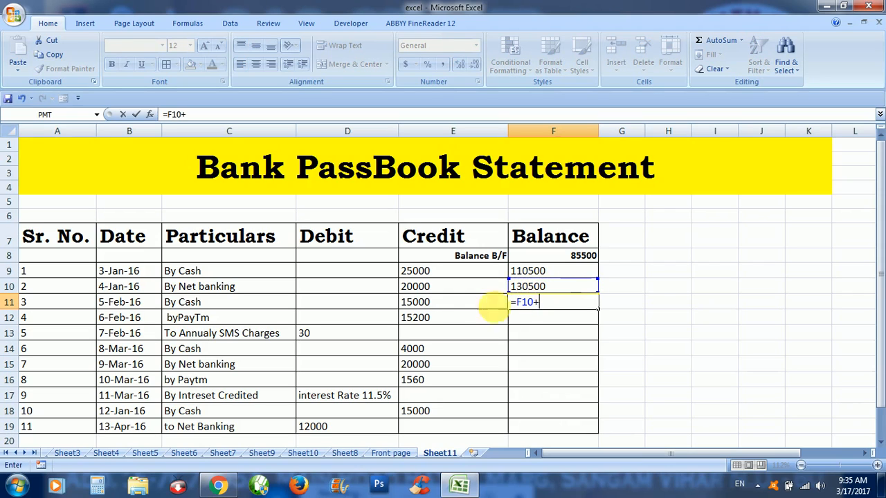
pyautogui.click(451, 308)
pyautogui.press('Return')
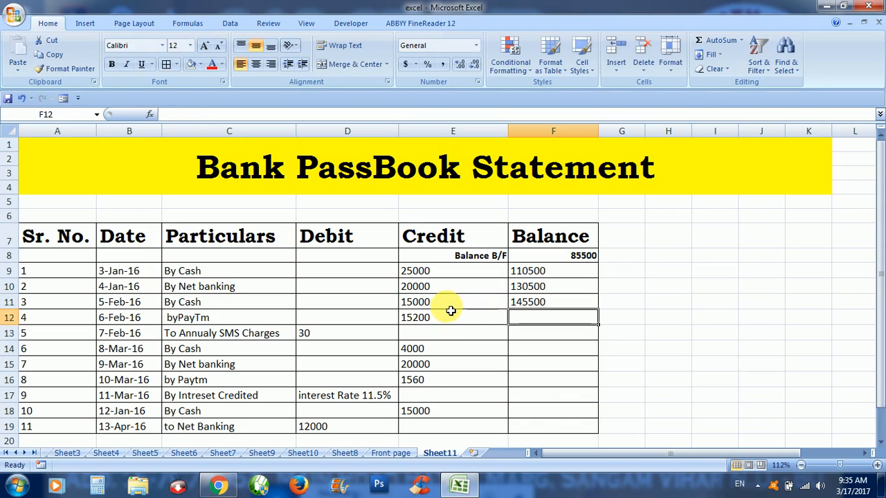
# Calculate the balance for the 6-Feb-16 PayTm credit in cell F12 with the formula =F11+E12
pyautogui.write('=')
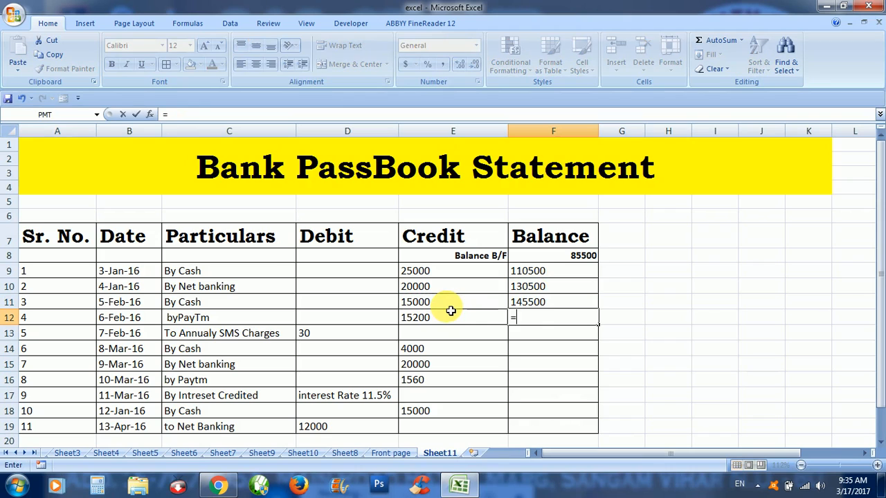
pyautogui.click(543, 305)
pyautogui.write('+')
pyautogui.click(439, 320)
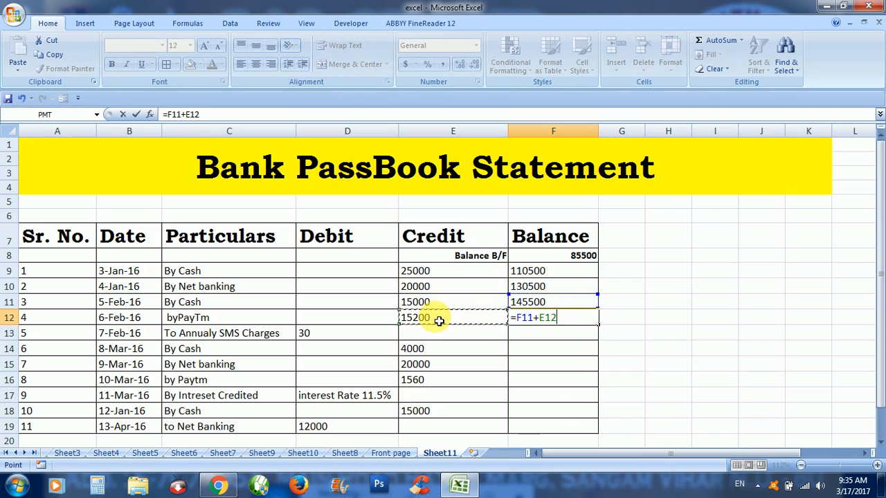
pyautogui.press('Return')
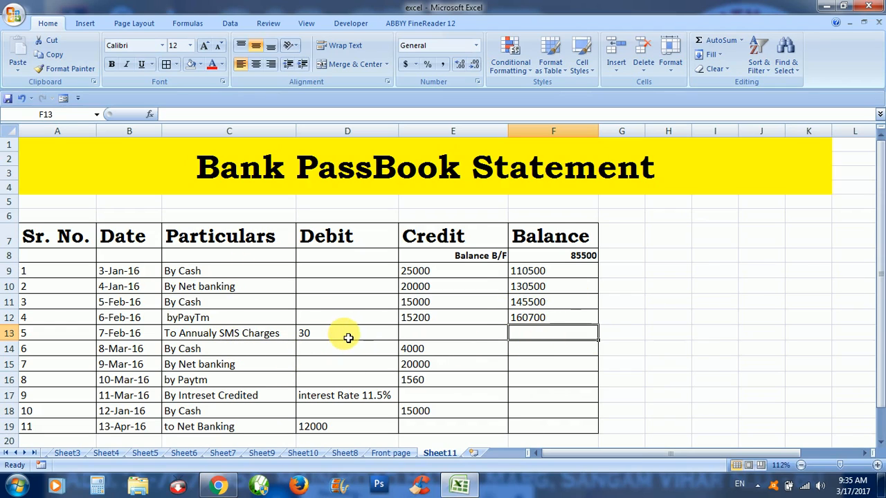
# Deduct the SMS charges from the running balance in cell F13 with the formula =F12-D13
pyautogui.write('=')
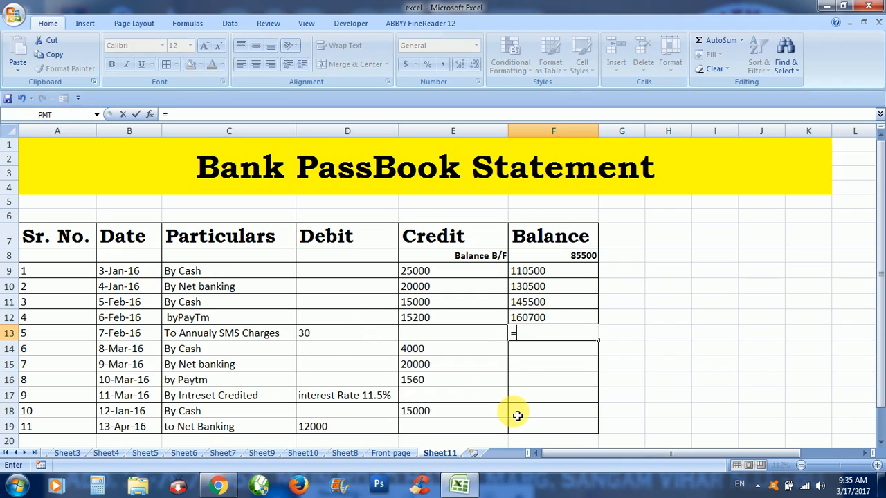
pyautogui.click(544, 318)
pyautogui.write('-')
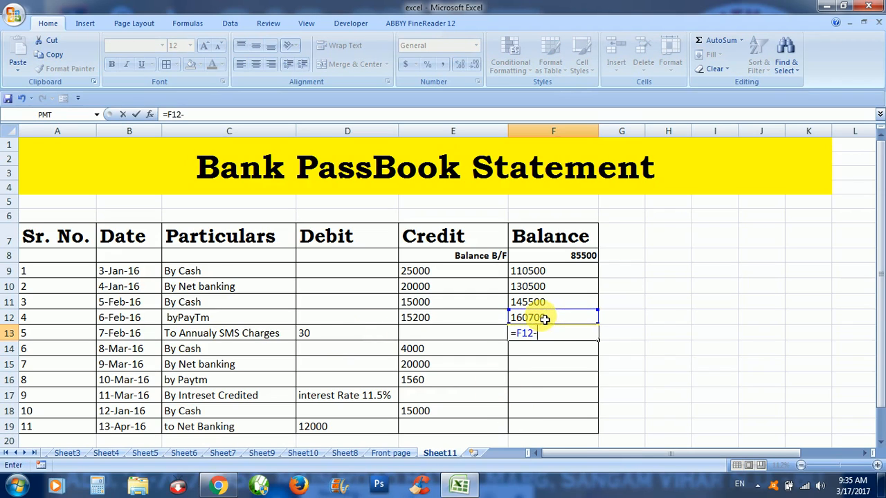
pyautogui.click(325, 335)
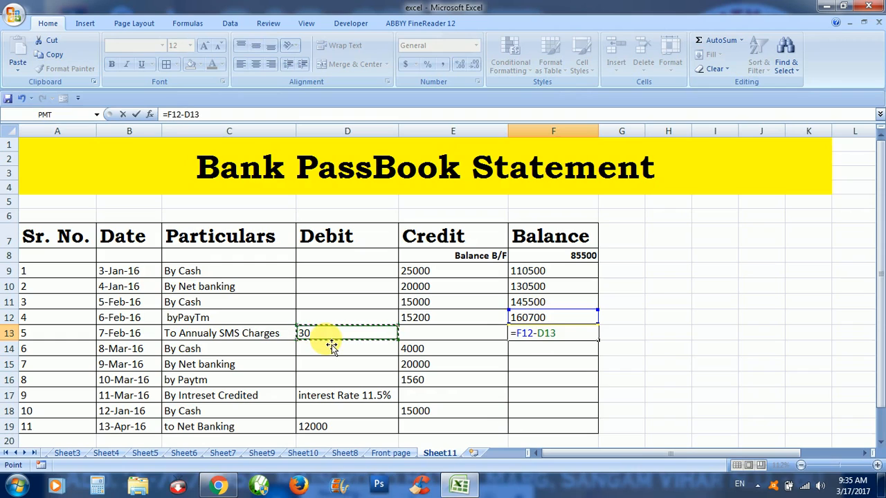
pyautogui.press('Return')
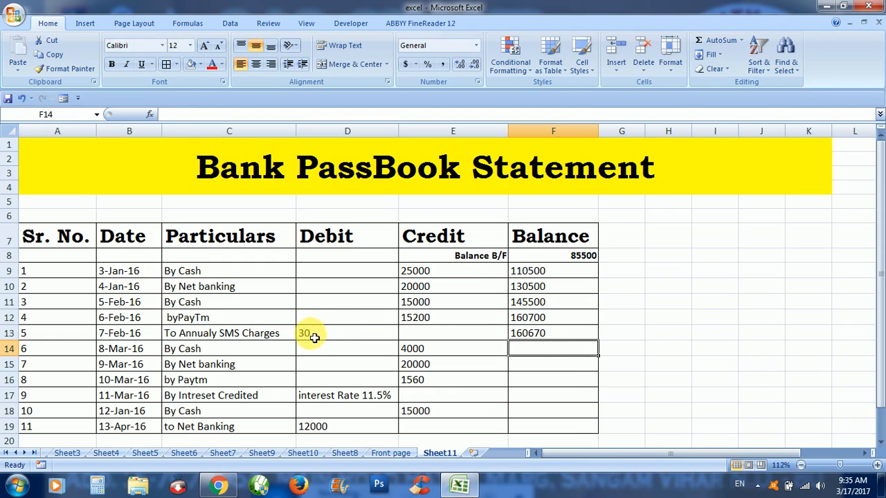
# Calculate the balance for the 8-Mar-16 cash credit in cell F14 with the formula =F13+E14
pyautogui.write('=')
pyautogui.click(530, 333)
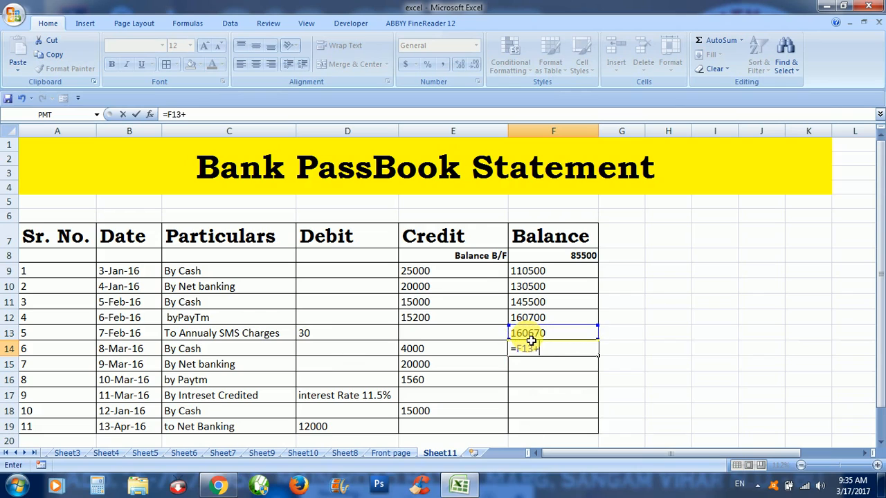
pyautogui.write('+')
pyautogui.click(459, 352)
pyautogui.press('Return')
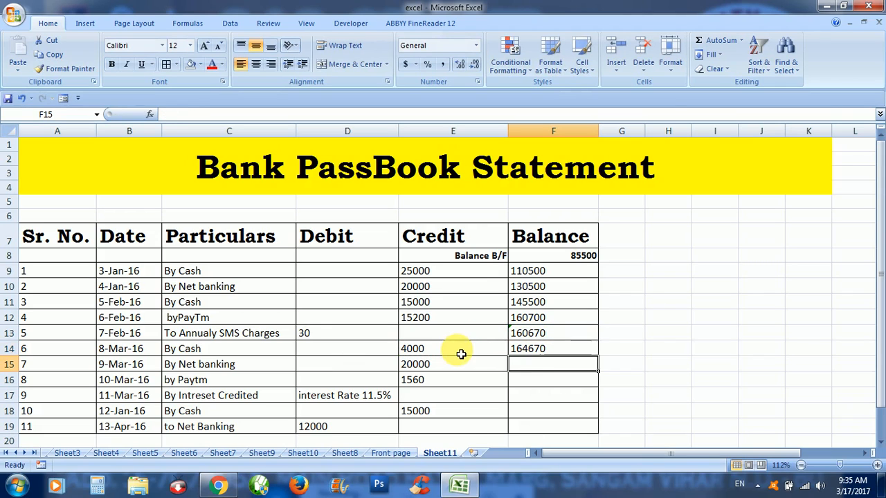
# Calculate the balance for the 9-Mar-16 net banking credit in cell F15 with the formula =F14+E15
pyautogui.write('=')
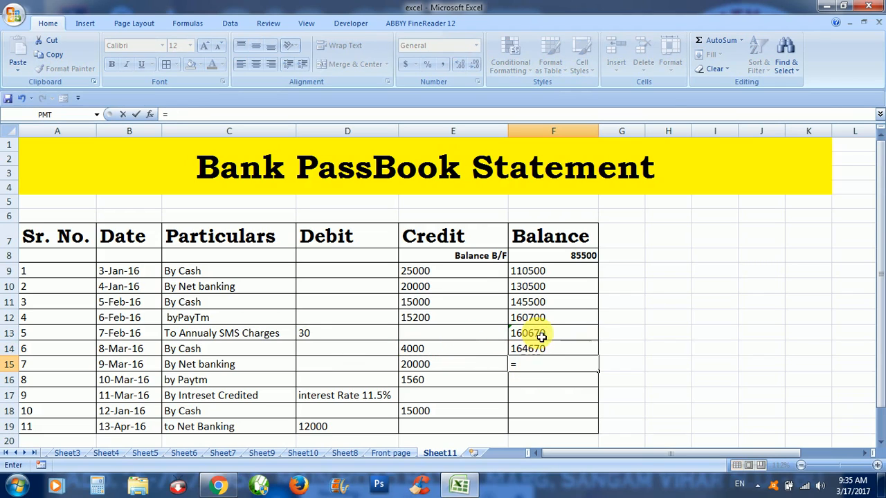
pyautogui.click(539, 354)
pyautogui.write('+')
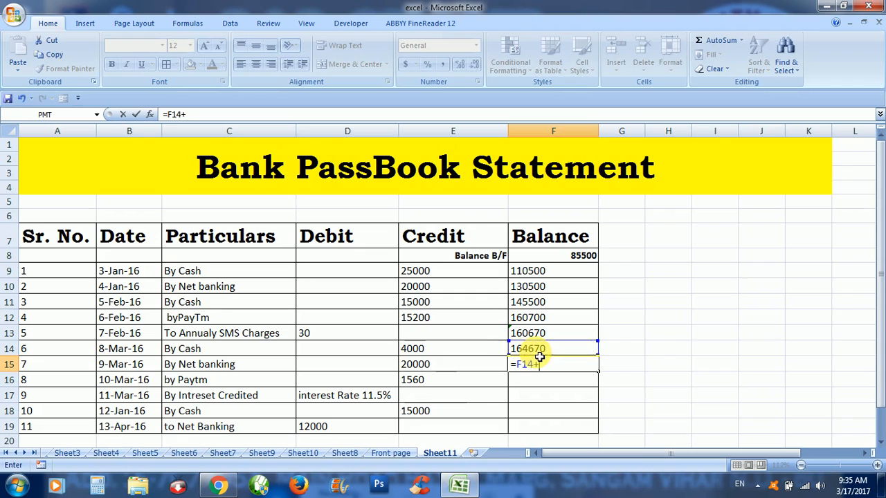
pyautogui.click(449, 366)
pyautogui.press('Return')
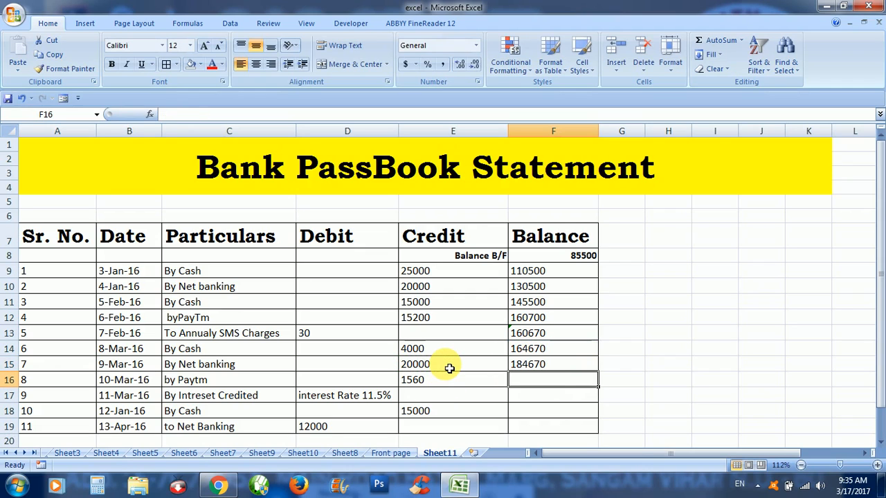
# Calculate the balance for the 10-Mar-16 Paytm credit in cell F16 with the formula =F15+E16
pyautogui.write('=')
pyautogui.click(540, 365)
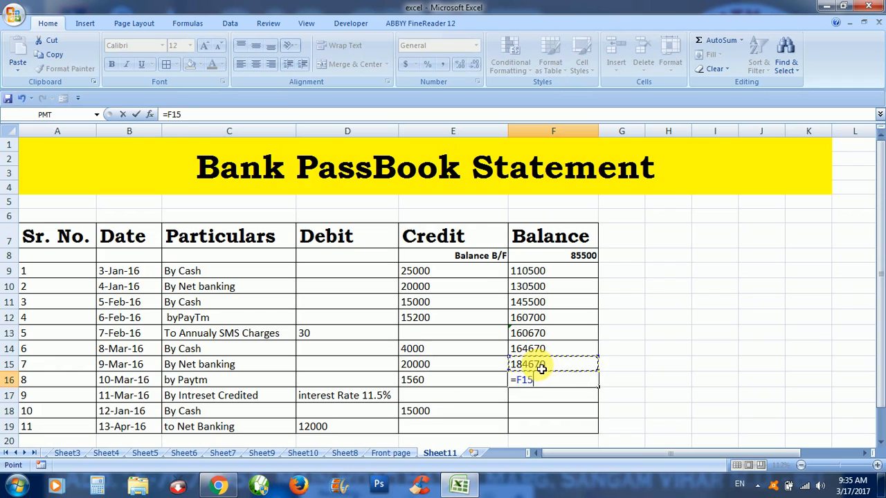
pyautogui.click(430, 387)
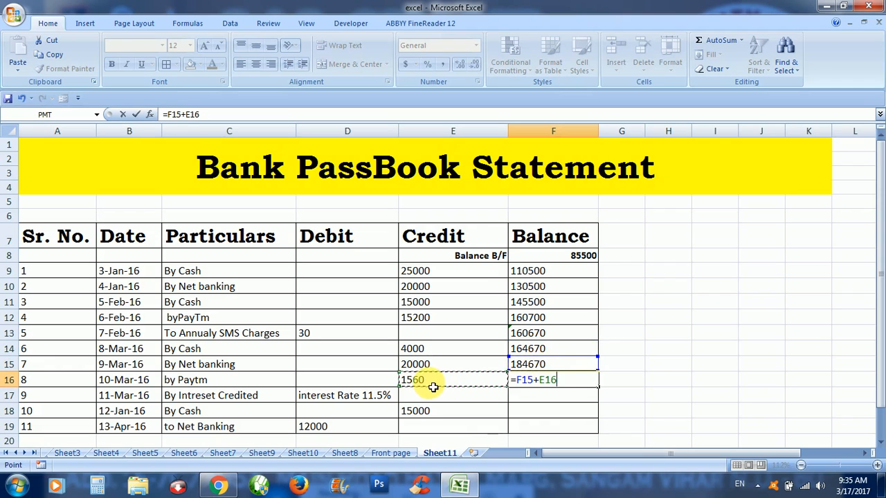
pyautogui.press('Return')
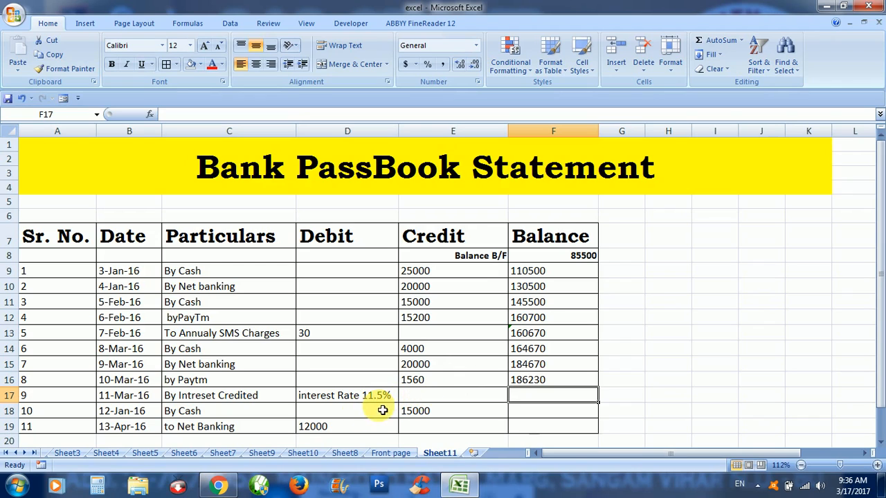
# Try to calculate the credited interest in cell E17 with the formula =F16*D17/365, and clear the entry
pyautogui.click(454, 402)
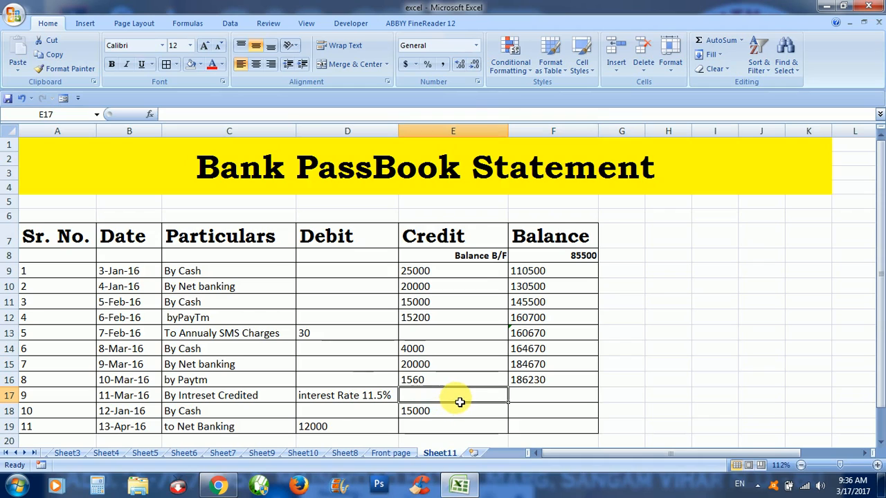
pyautogui.write('=')
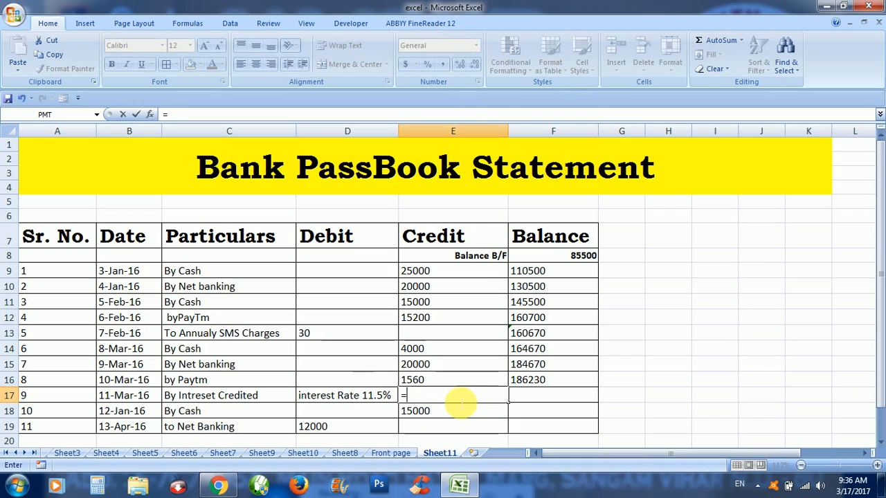
pyautogui.click(529, 382)
pyautogui.write('*')
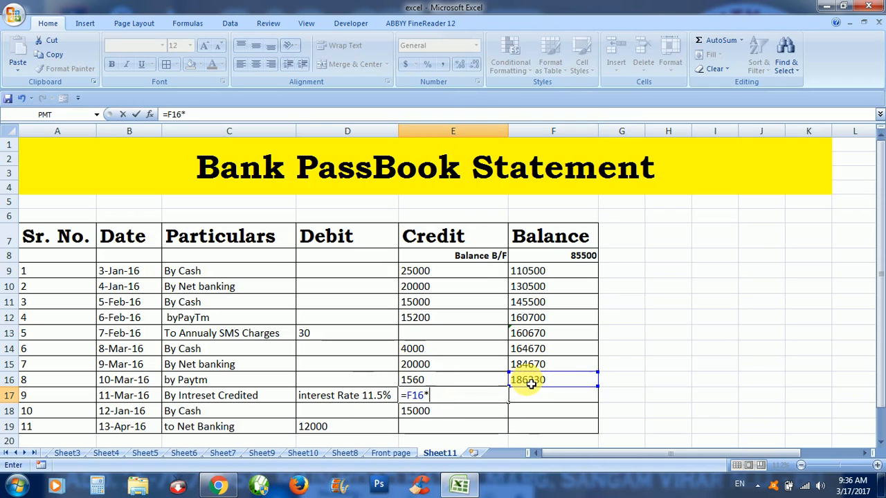
pyautogui.click(366, 400)
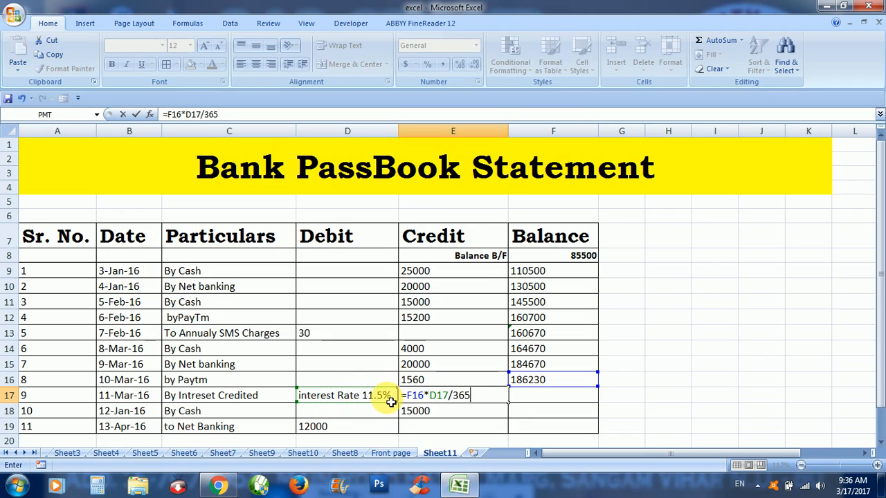
pyautogui.press('Return')
pyautogui.click(477, 400)
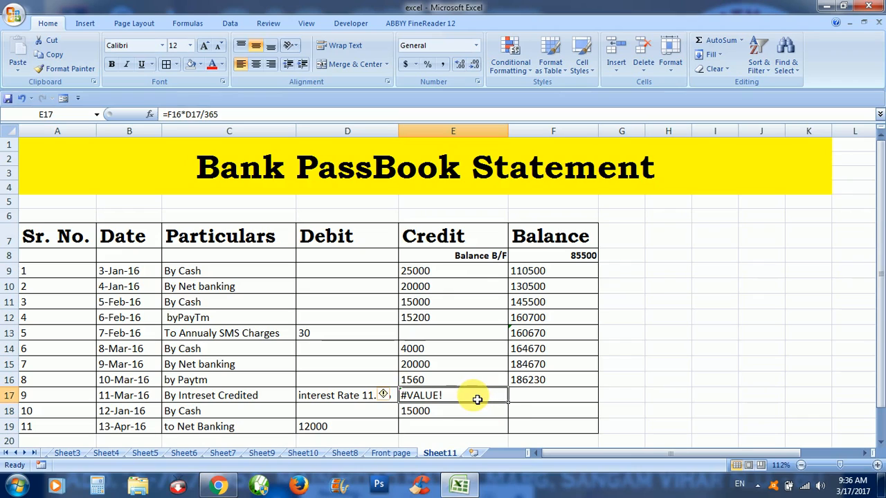
pyautogui.press('Delete')
pyautogui.click(476, 423)
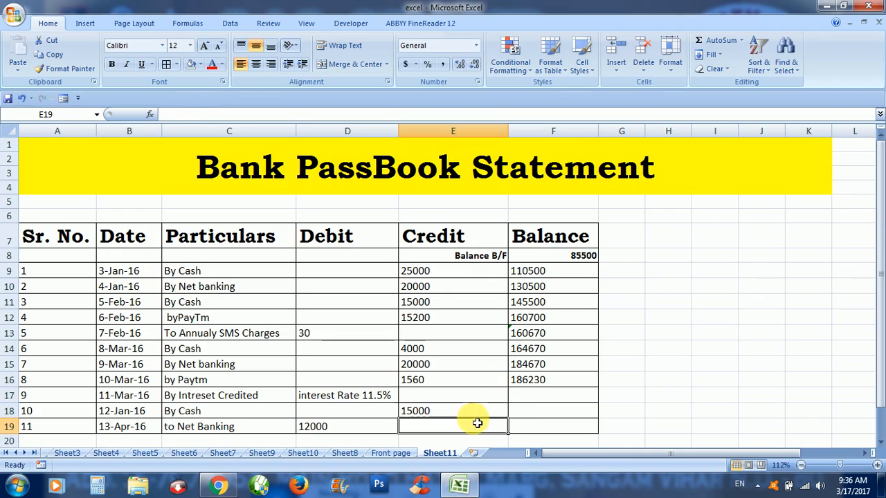
# Calculate one day's credited interest in cell E17 with the formula =F16*11.5%/365
pyautogui.click(469, 399)
pyautogui.write('=')
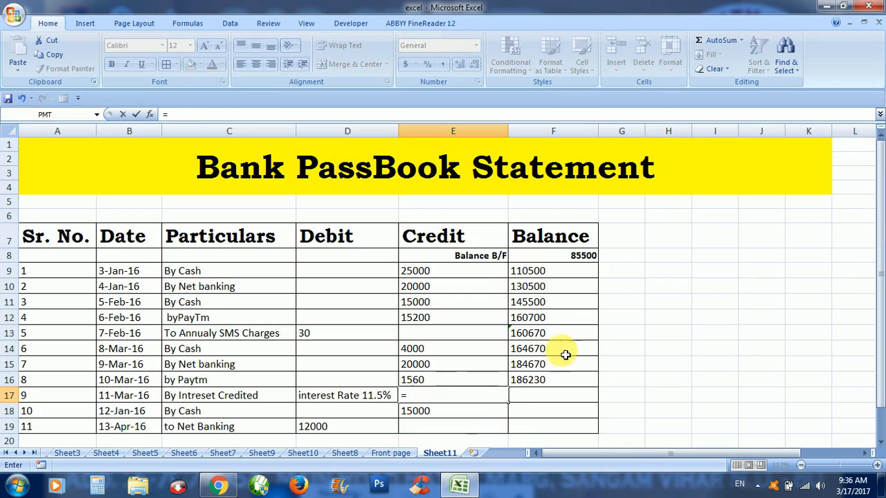
pyautogui.click(539, 383)
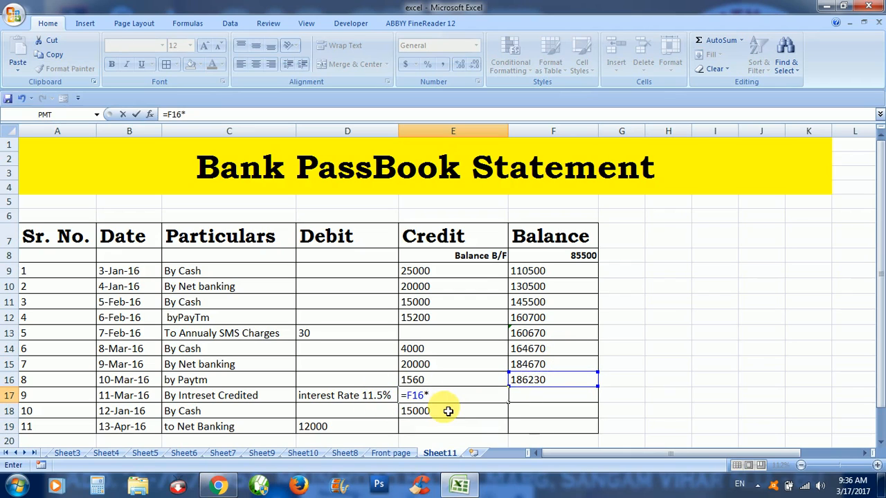
pyautogui.write('*11.5%/')
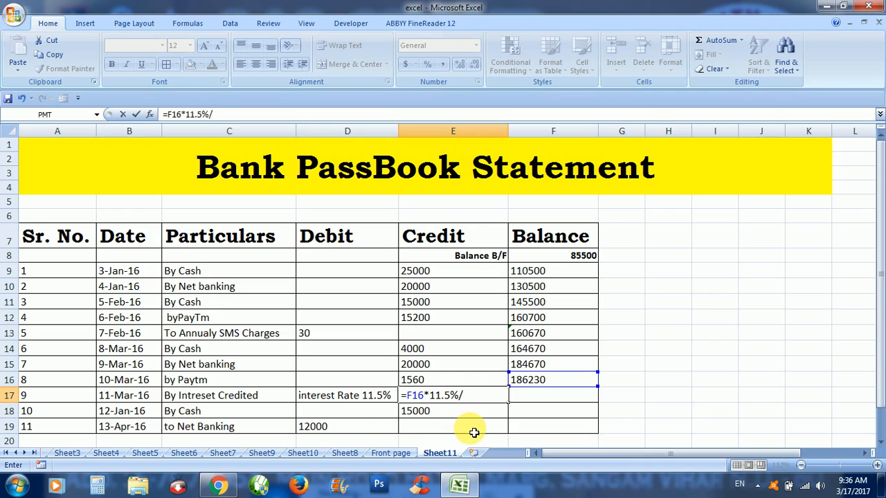
pyautogui.write('365')
pyautogui.press('Return')
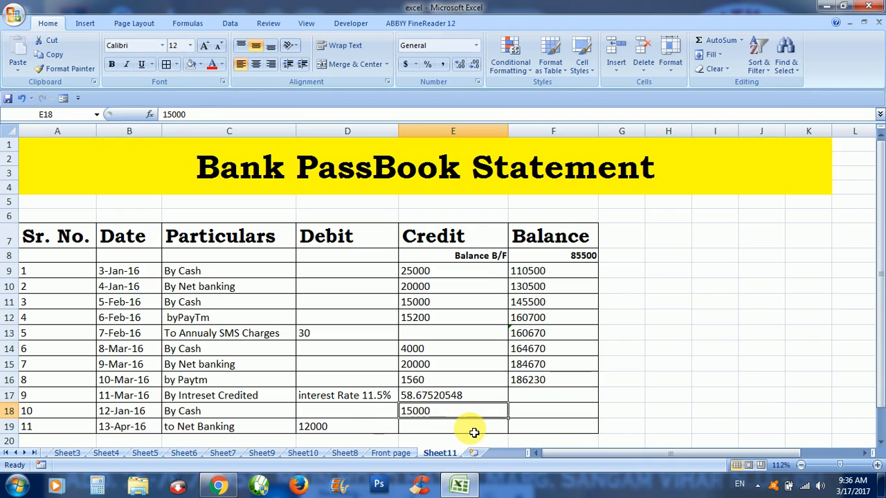
# Show the credited interest in cell E17 with two decimal places
pyautogui.click(459, 396)
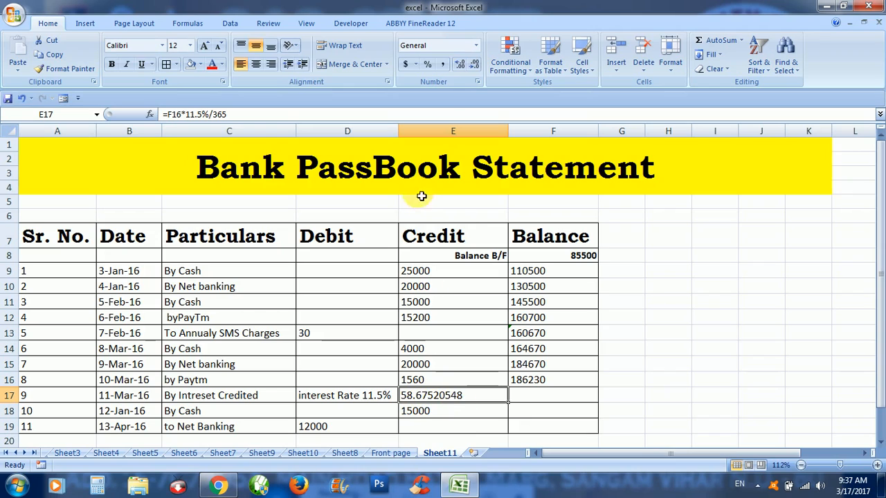
pyautogui.doubleClick(475, 66)
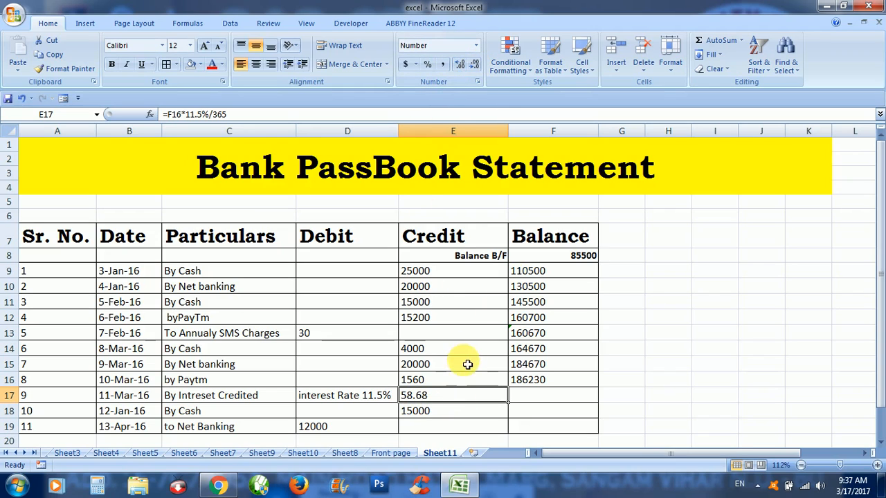
pyautogui.click(467, 414)
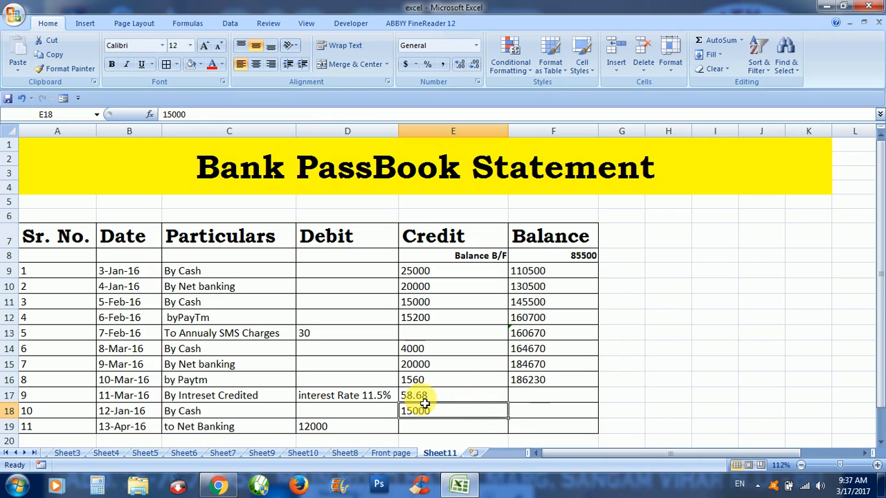
# Calculate the balance for the 11-Mar-16 interest credit in cell F17 with the formula =F16+E17
pyautogui.click(541, 400)
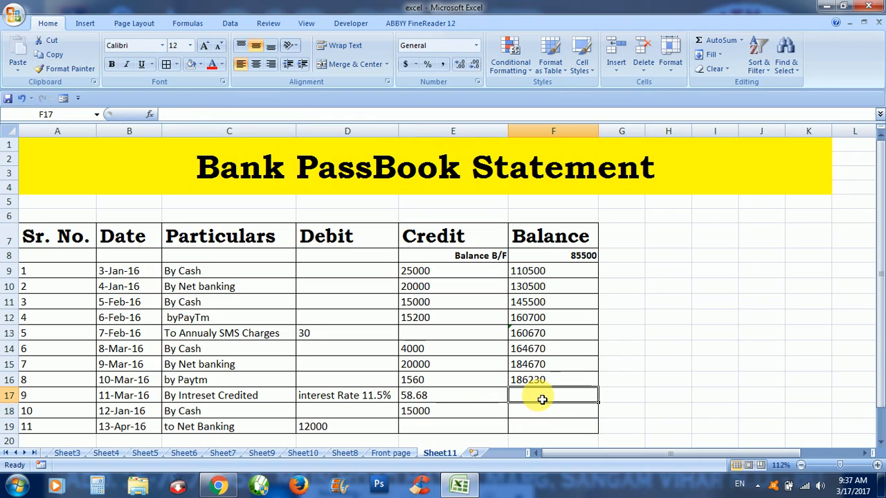
pyautogui.write('=')
pyautogui.click(541, 380)
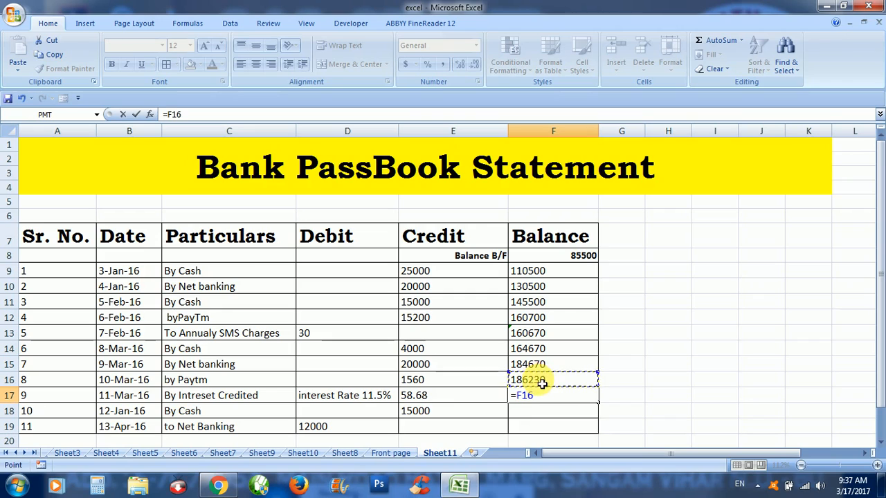
pyautogui.write('+')
pyautogui.click(445, 401)
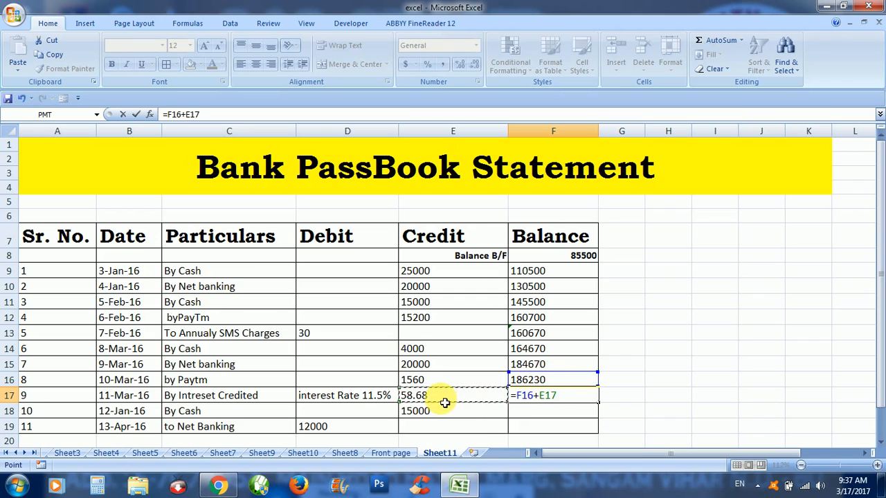
pyautogui.press('Return')
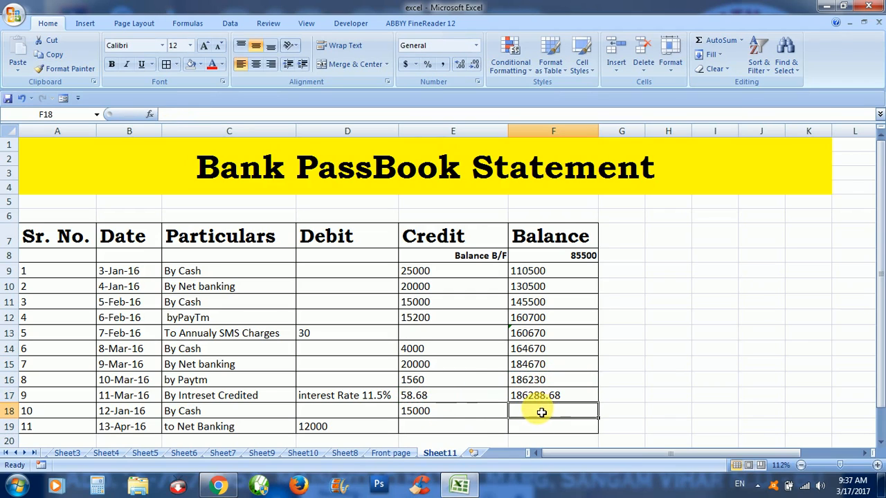
# Calculate the balance for the cash credit of entry 10 in cell F18 with the formula =F17+E18
pyautogui.write('=')
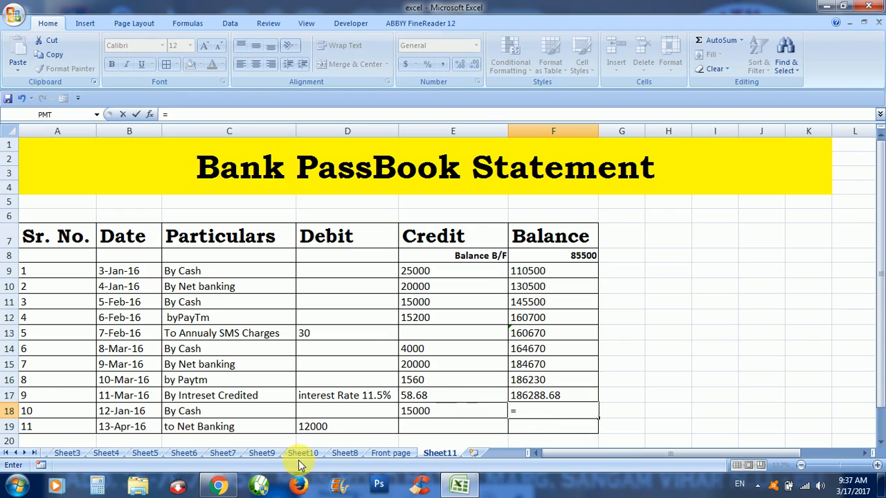
pyautogui.click(538, 399)
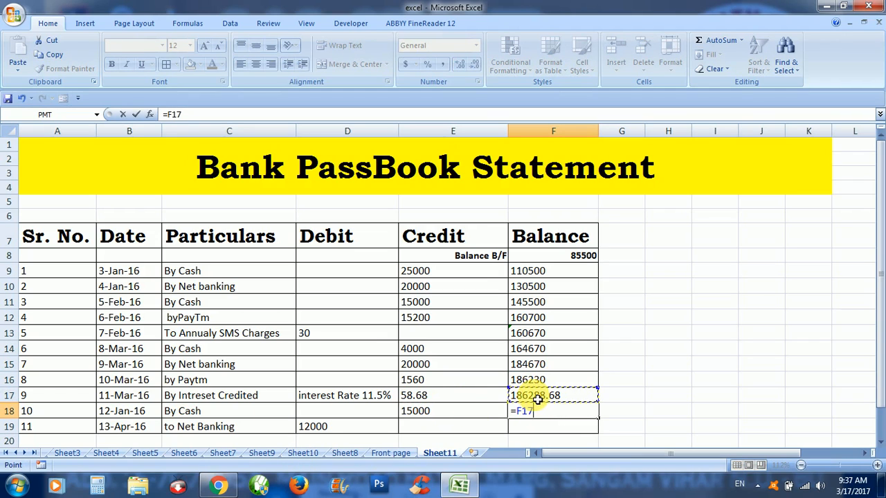
pyautogui.write('+')
pyautogui.click(443, 415)
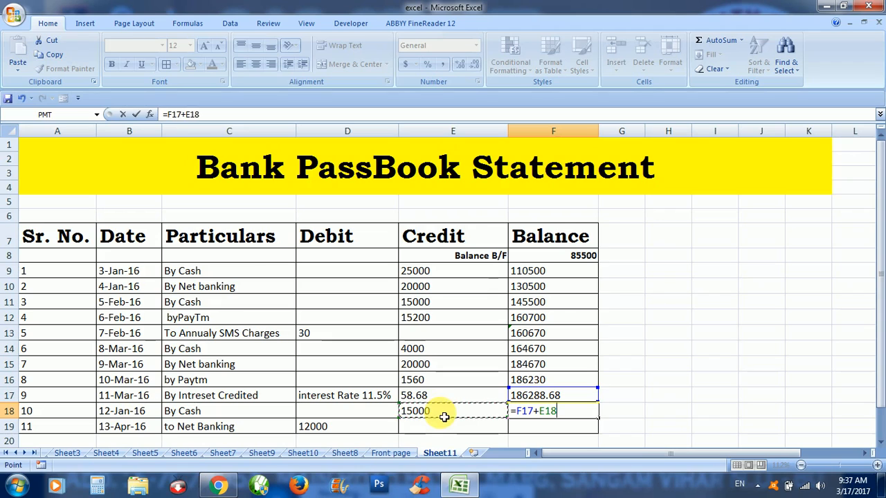
pyautogui.press('Return')
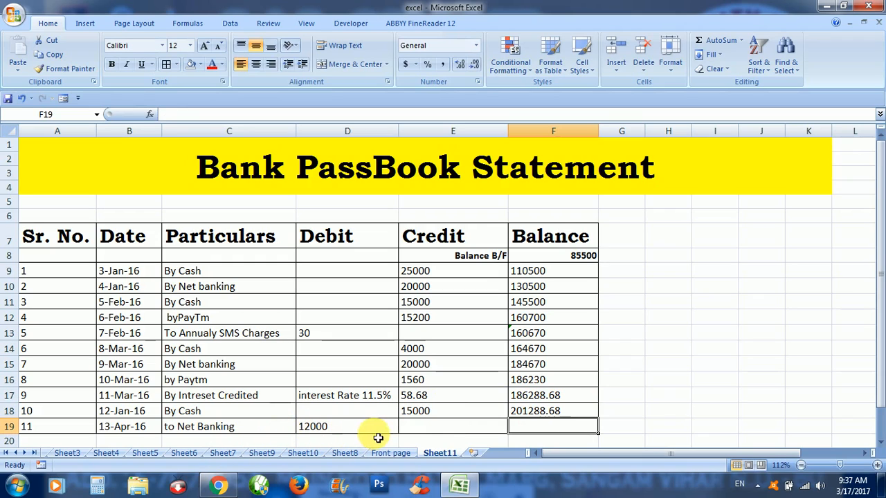
# Calculate the balance for the 13-Apr-16 net banking debit in cell F19 with the formula =F18-D19
pyautogui.write('=')
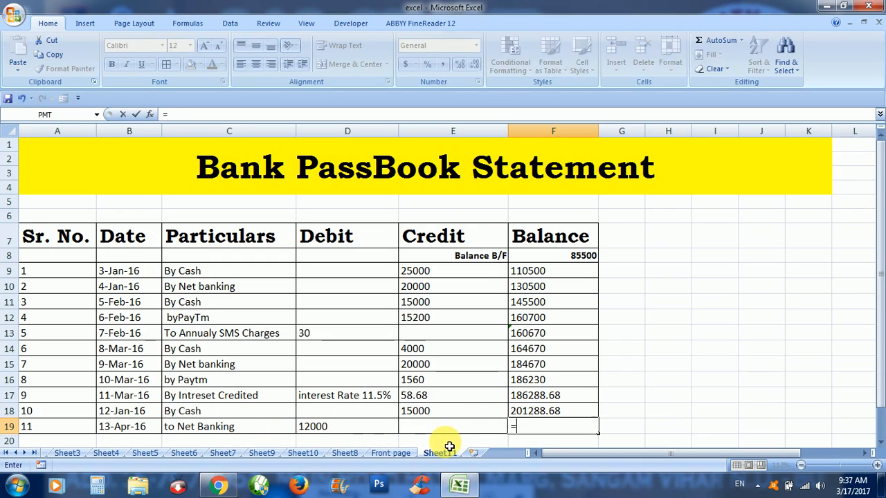
pyautogui.click(524, 412)
pyautogui.write('-')
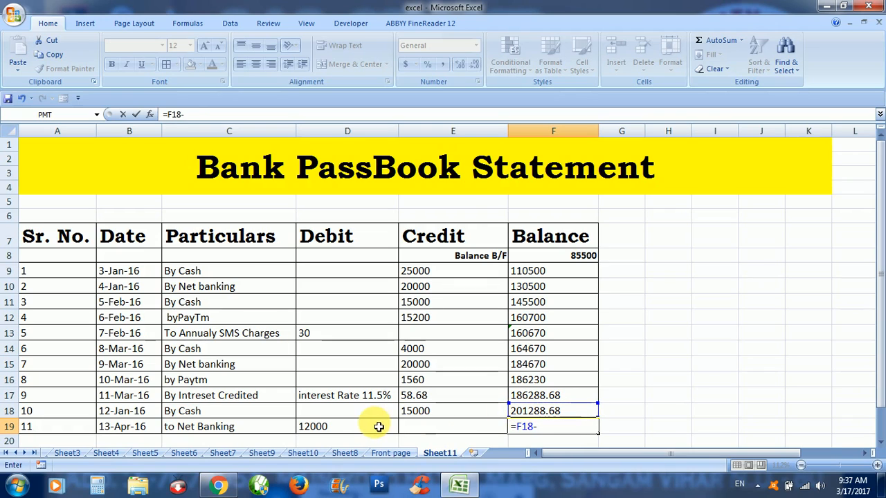
pyautogui.click(378, 426)
pyautogui.press('Return')
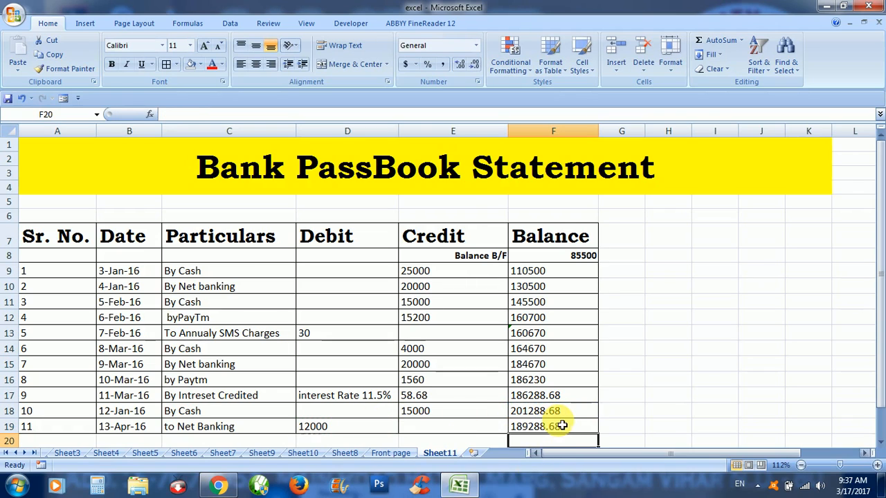
pyautogui.click(558, 424)
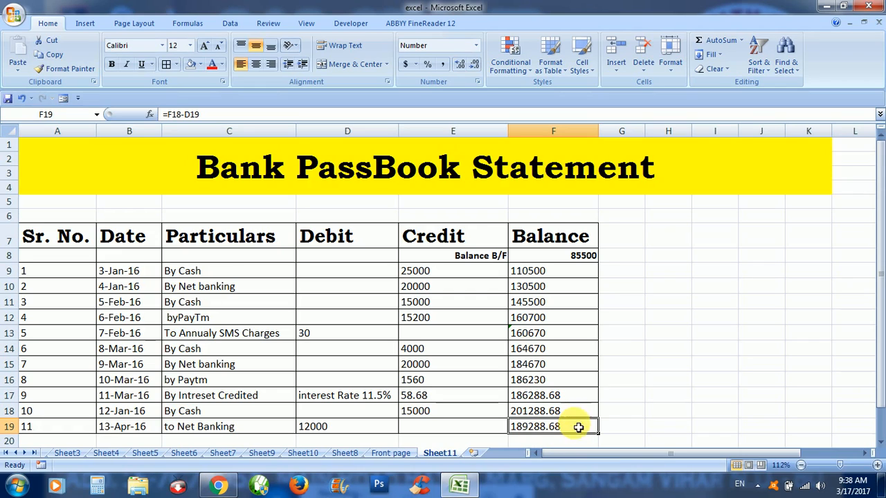
# Apply the comma number style to the Balance amounts in F8:F19
pyautogui.doubleClick(557, 255)
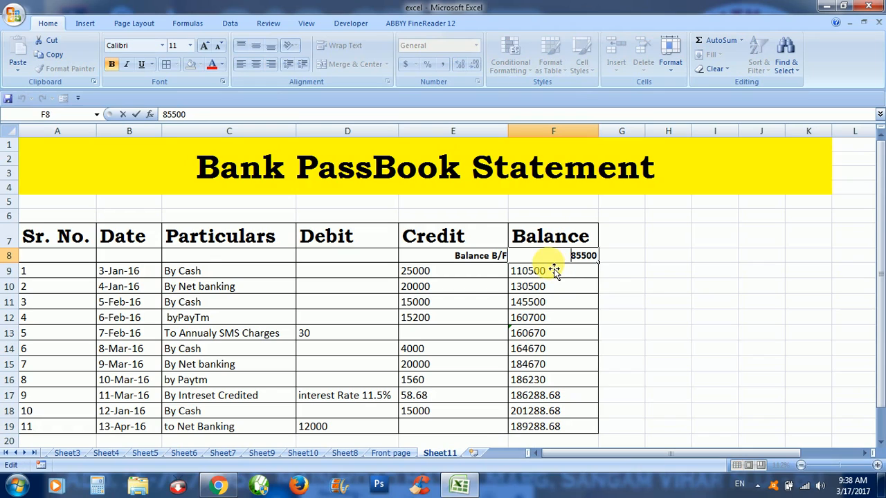
pyautogui.click(554, 304)
pyautogui.moveTo(555, 259); pyautogui.dragTo(562, 425)
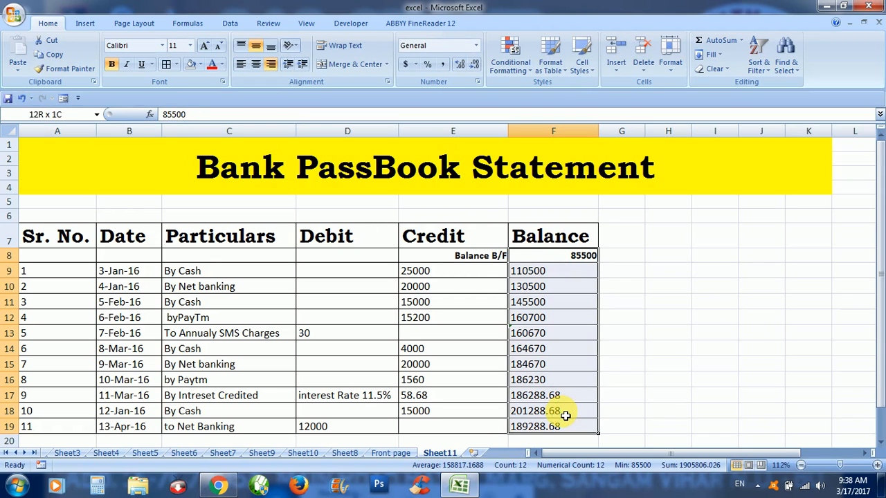
pyautogui.click(443, 64)
pyautogui.click(575, 410)
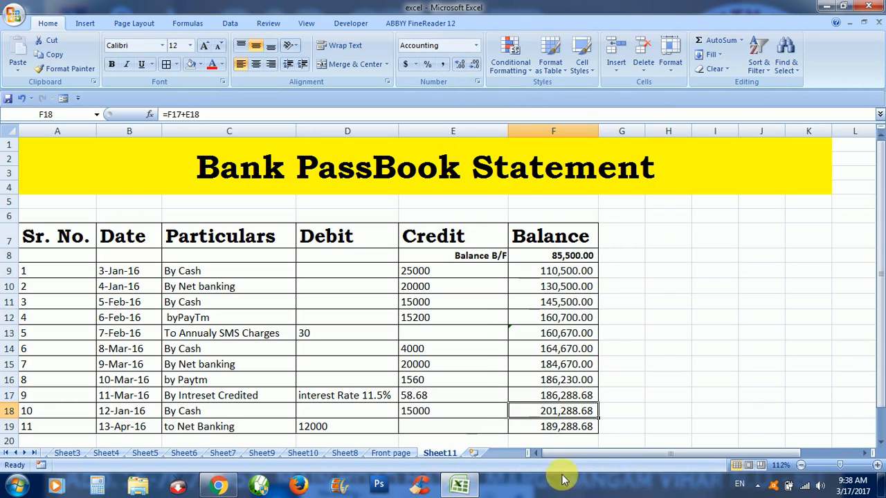
# Apply the comma number style to the Credit amounts in E9:E19
pyautogui.click(434, 258)
pyautogui.click(437, 265)
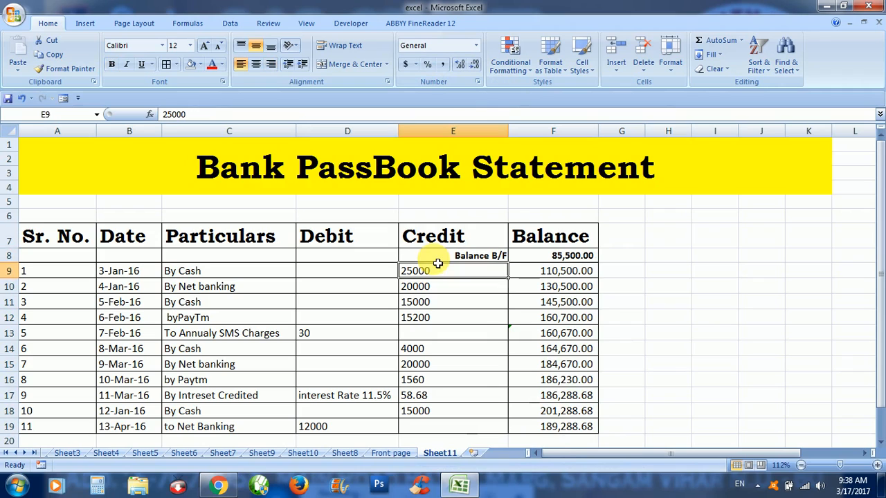
pyautogui.hotkey('shift', 'Down')
pyautogui.hotkey('shift', 'Down')
pyautogui.hotkey('shift', 'Down')
pyautogui.hotkey('shift', 'Down')
pyautogui.hotkey('shift', 'Down')
pyautogui.hotkey('shift', 'Down')
pyautogui.hotkey('shift', 'Down')
pyautogui.hotkey('shift', 'Down')
pyautogui.hotkey('shift', 'Down')
pyautogui.hotkey('shift', 'Down')
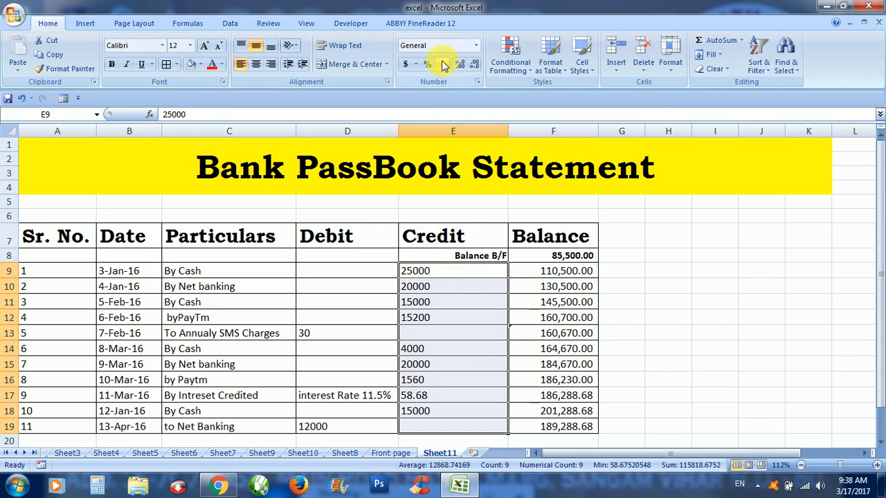
pyautogui.click(444, 65)
pyautogui.click(424, 305)
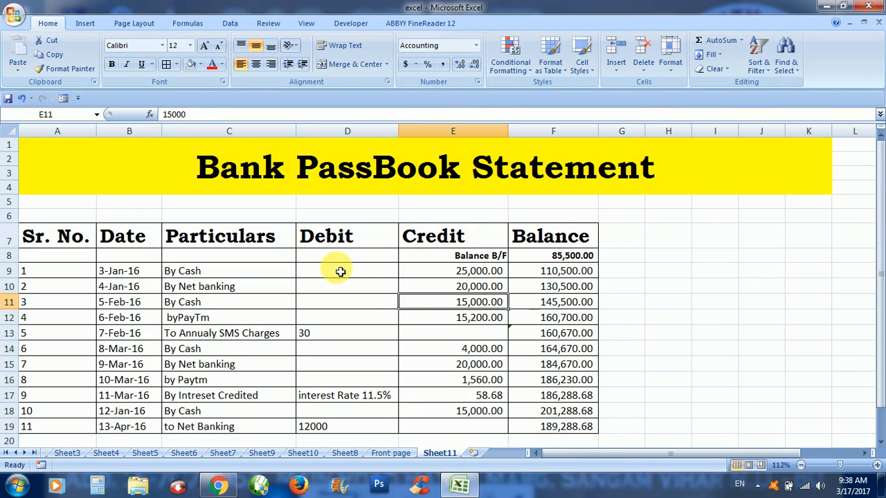
# Apply the comma number style to the Debit amounts in D9:D13 and in cell D19
pyautogui.click(339, 272)
pyautogui.hotkey('shift', 'Down')
pyautogui.hotkey('shift', 'Down')
pyautogui.hotkey('shift', 'Down')
pyautogui.hotkey('shift', 'Down')
pyautogui.hotkey('shift', 'Down')
pyautogui.hotkey('shift', 'Down')
pyautogui.hotkey('shift', 'Down')
pyautogui.hotkey('shift', 'Down')
pyautogui.hotkey('shift', 'Down')
pyautogui.hotkey('shift', 'Down')
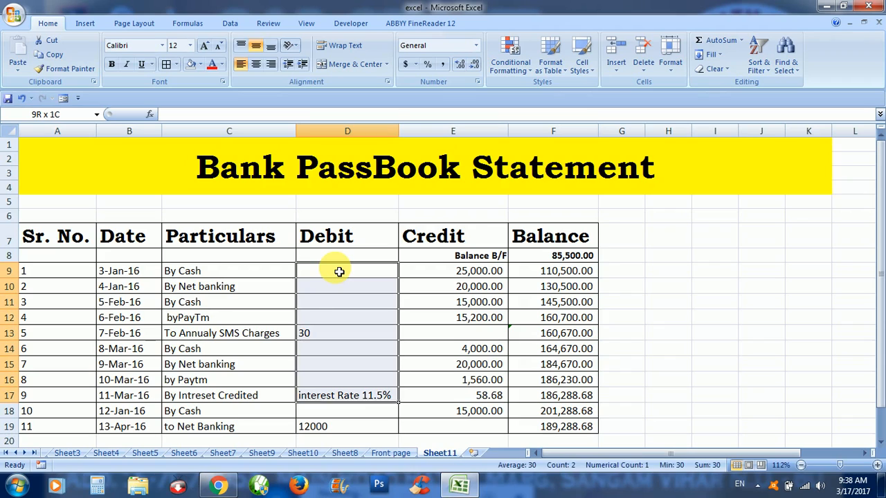
pyautogui.hotkey('shift', 'Up')
pyautogui.hotkey('shift', 'Up')
pyautogui.hotkey('shift', 'Up')
pyautogui.hotkey('shift', 'Up')
pyautogui.hotkey('shift', 'Up')
pyautogui.hotkey('shift', 'Up')
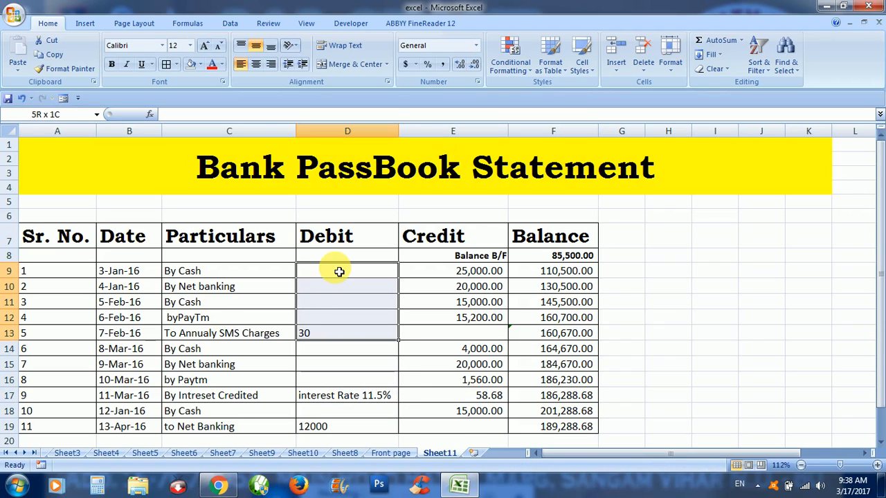
pyautogui.click(444, 64)
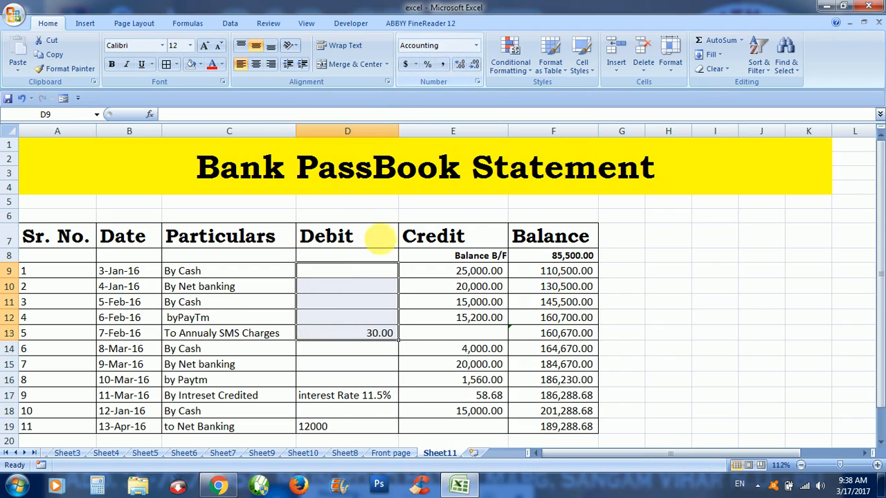
pyautogui.click(325, 428)
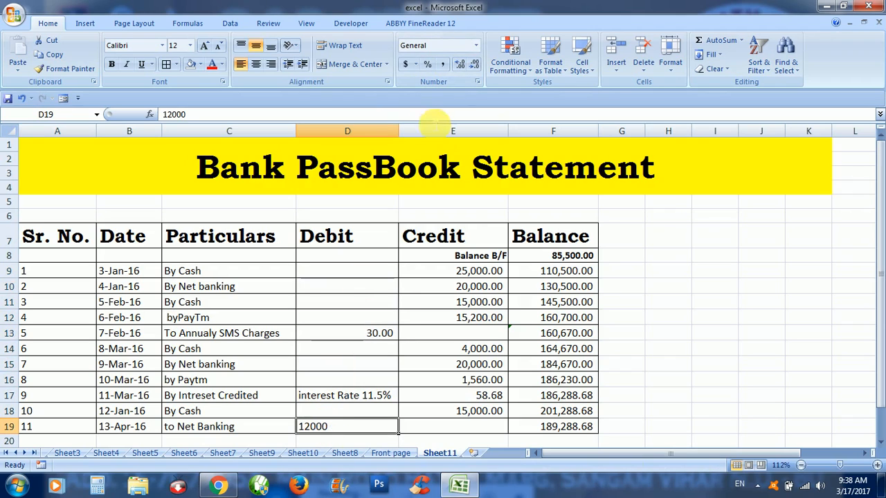
pyautogui.click(444, 65)
pyautogui.click(418, 337)
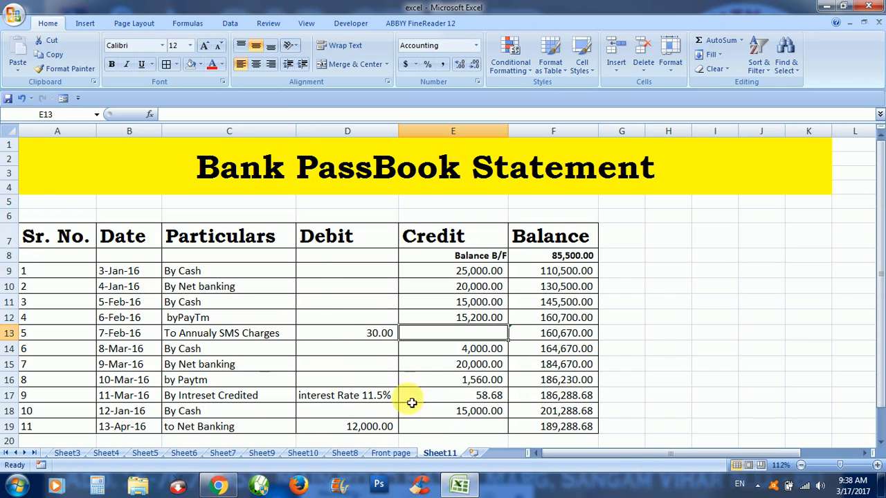
# Fill the table's header row A7:F7, from Sr. No. to Balance, with a light blue theme colour
pyautogui.click(50, 241)
pyautogui.hotkey('shift', 'Right')
pyautogui.hotkey('shift', 'Right')
pyautogui.hotkey('shift', 'Right')
pyautogui.hotkey('shift', 'Right')
pyautogui.hotkey('shift', 'Right')
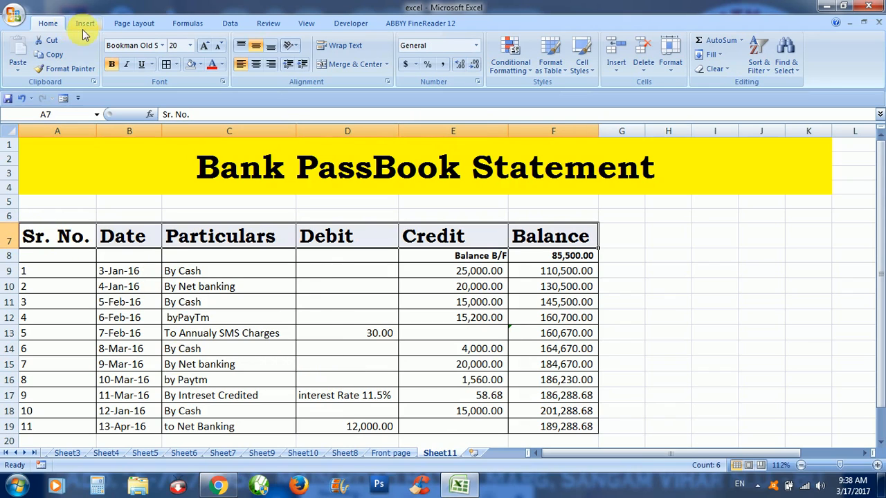
pyautogui.click(201, 64)
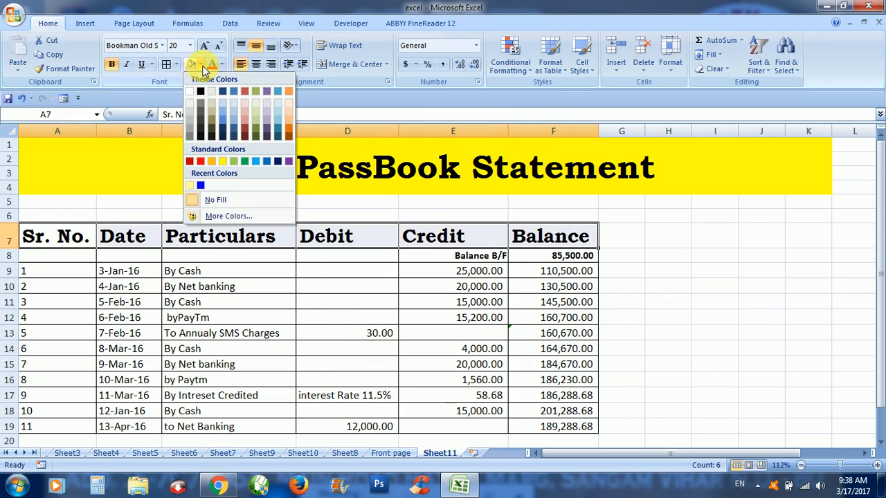
pyautogui.click(233, 114)
pyautogui.click(306, 362)
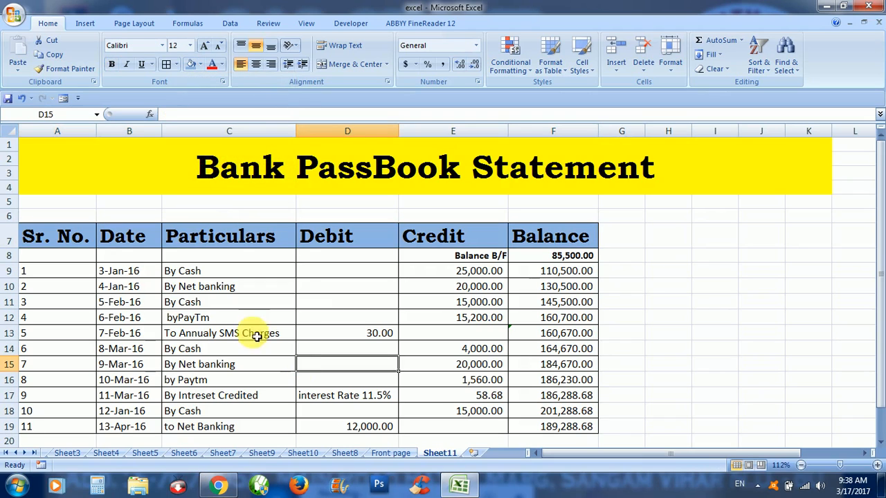